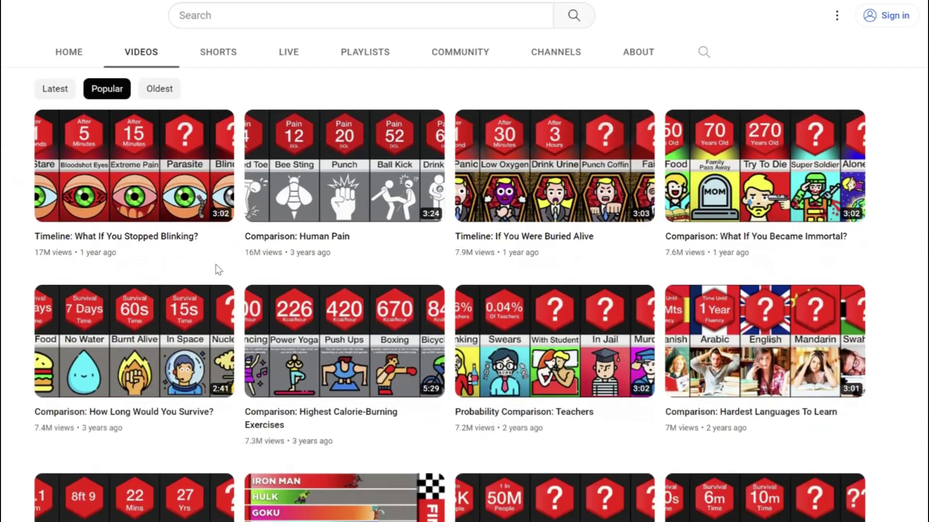
pyautogui.scroll(-3, 193, 392)
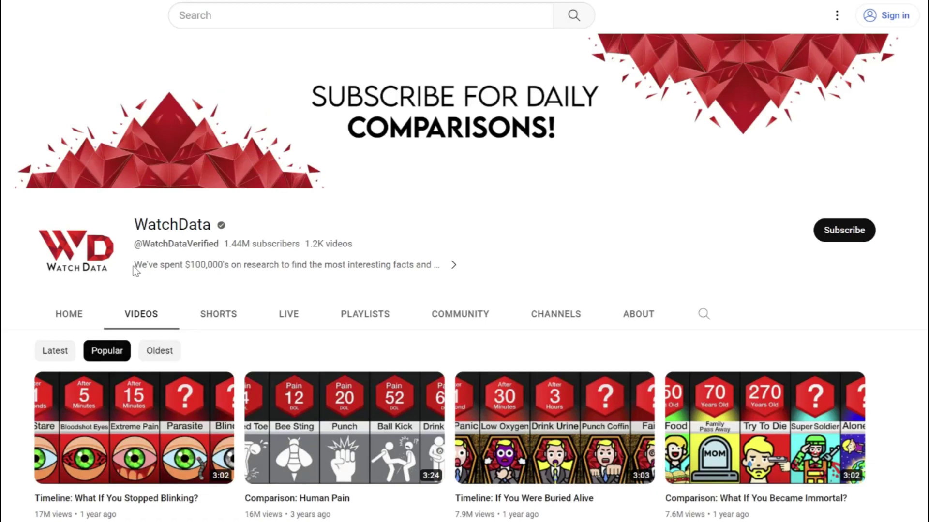
# Step: Review the channel's most popular videos and its estimated monthly, yearly and per-video earnings on Social Blade
pyautogui.moveTo(134, 266); pyautogui.dragTo(426, 266)
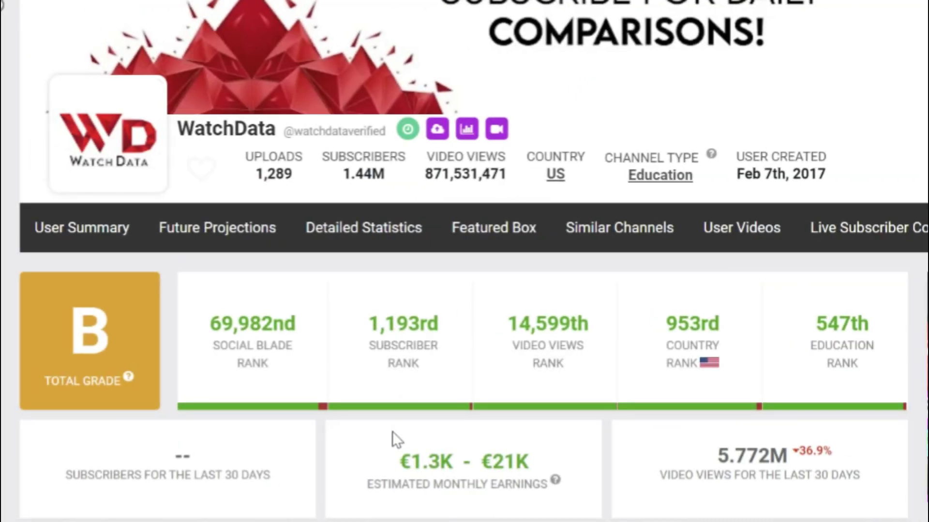
pyautogui.moveTo(398, 459); pyautogui.dragTo(480, 462)
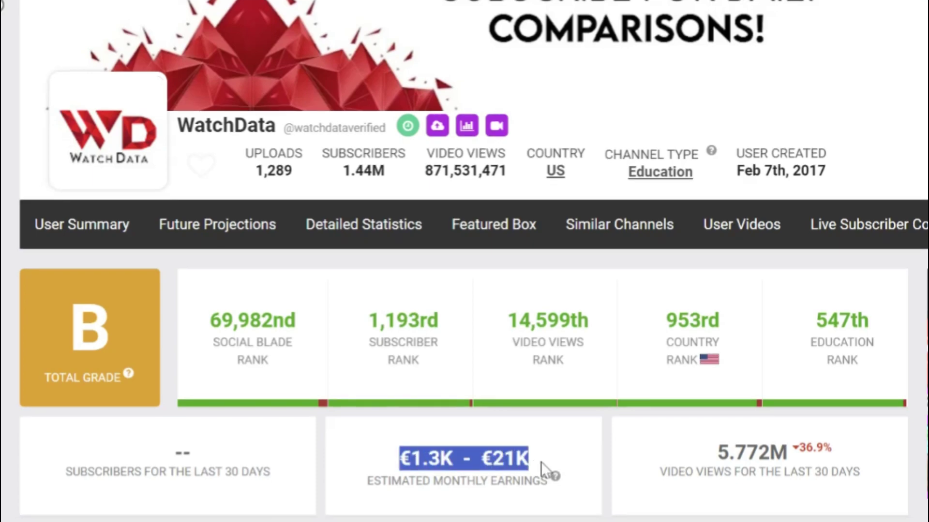
pyautogui.scroll(-2, 540, 463)
pyautogui.moveTo(365, 466); pyautogui.dragTo(553, 465)
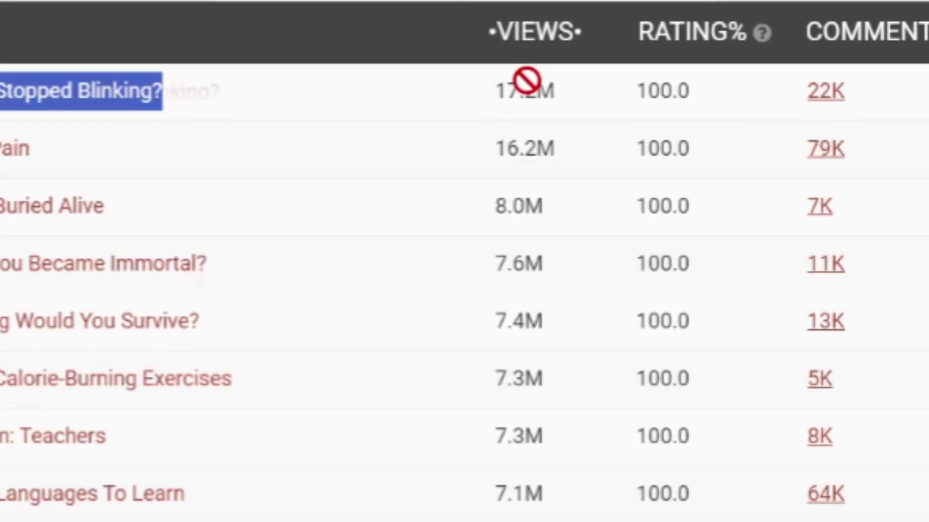
pyautogui.moveTo(558, 91); pyautogui.dragTo(493, 91)
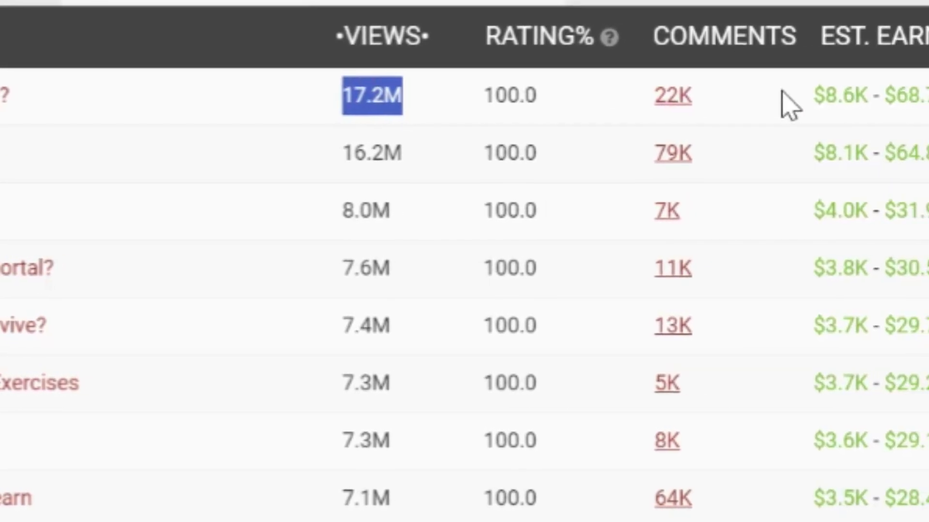
pyautogui.moveTo(815, 95); pyautogui.dragTo(928, 97)
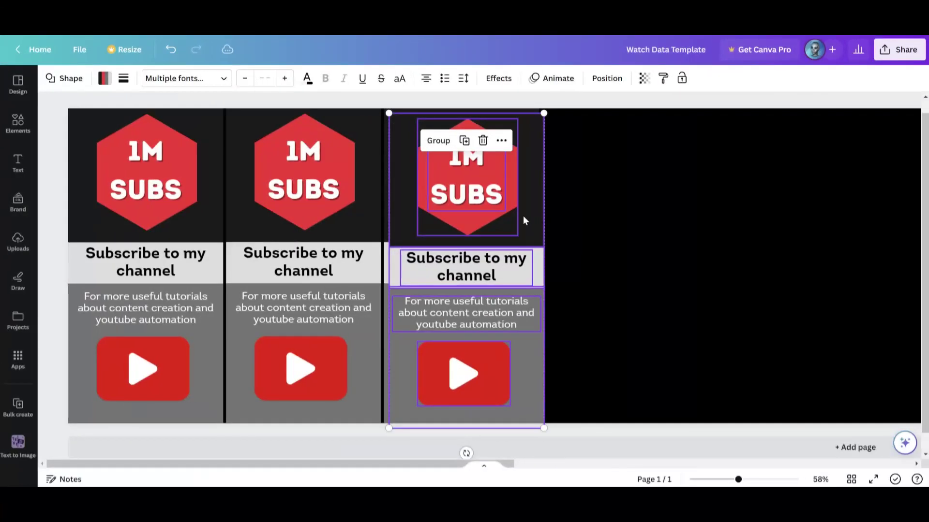
pyautogui.moveTo(524, 215); pyautogui.dragTo(837, 207)
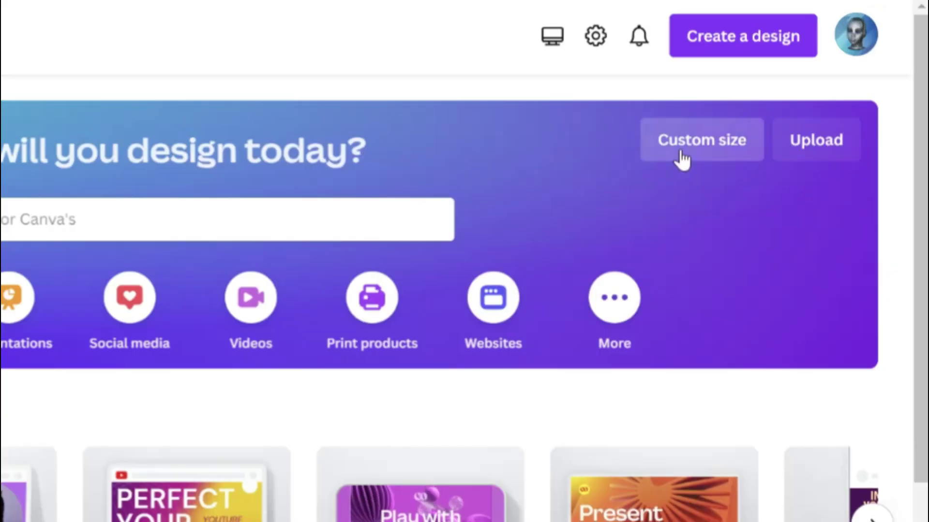
# Step: Switch to Canva and create a new custom-size design of 5000 × 1000 px
pyautogui.click(757, 104)
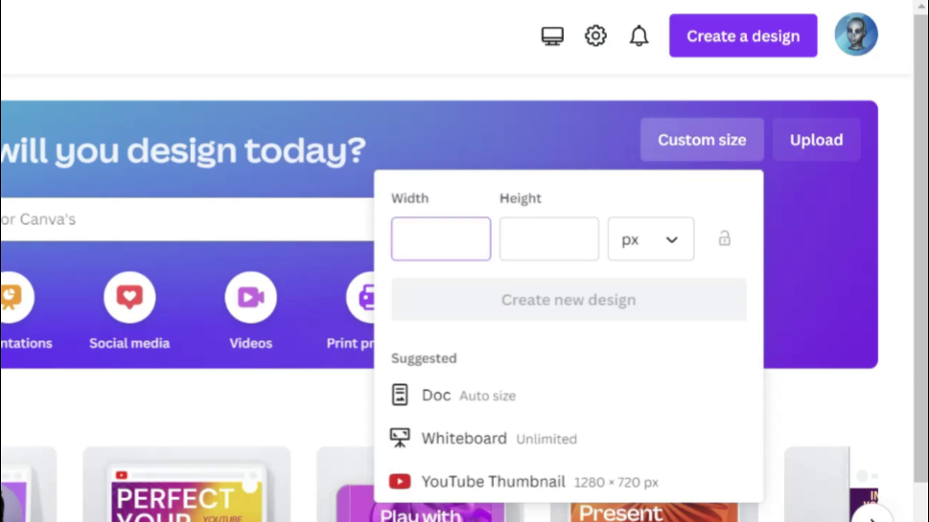
pyautogui.write('5000')
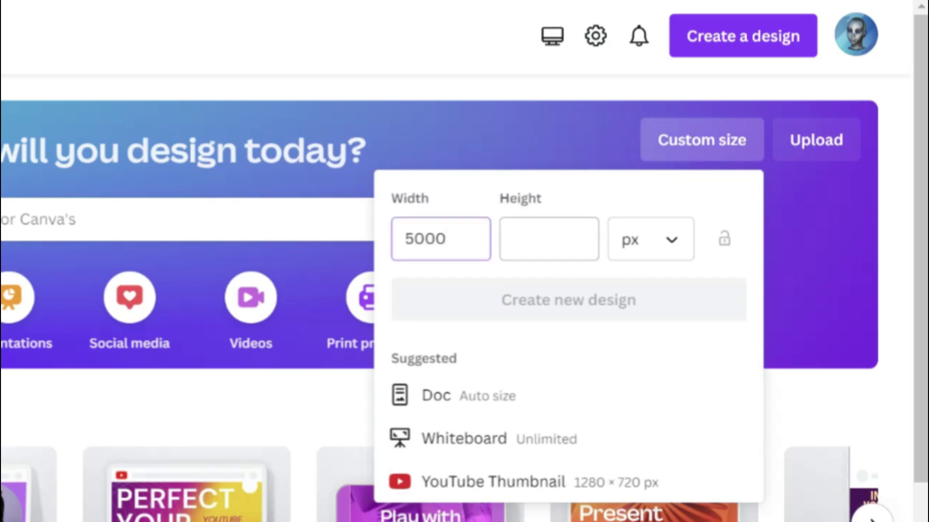
pyautogui.press('Tab')
pyautogui.write('1000')
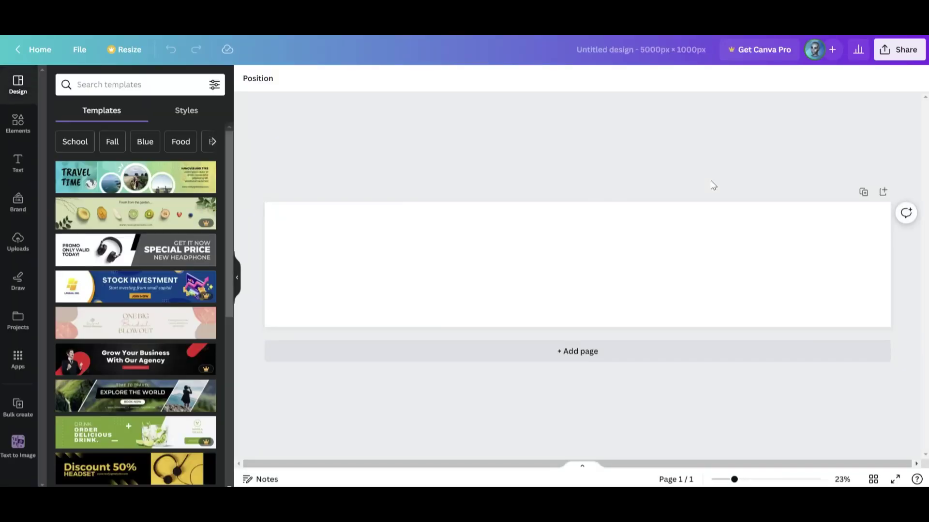
# Step: Set the blank page's background colour to solid black
pyautogui.click(237, 277)
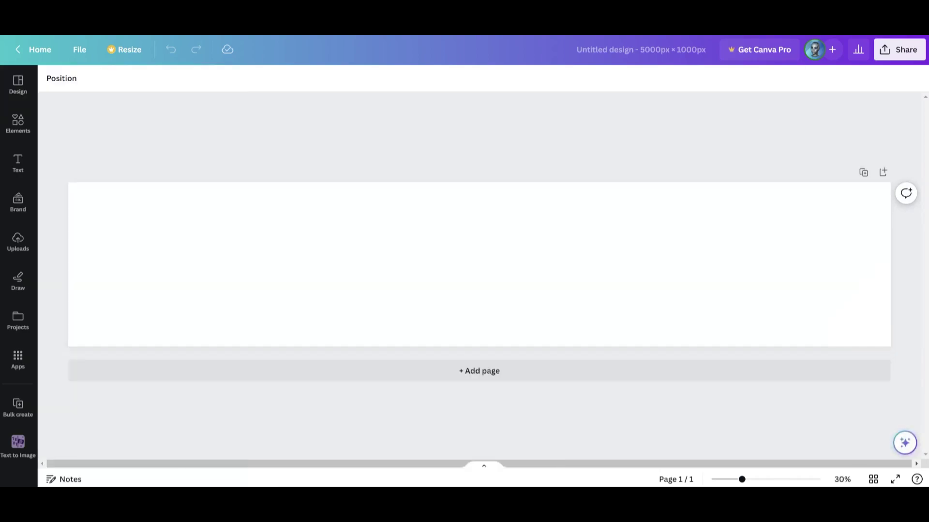
pyautogui.click(290, 263)
pyautogui.click(48, 85)
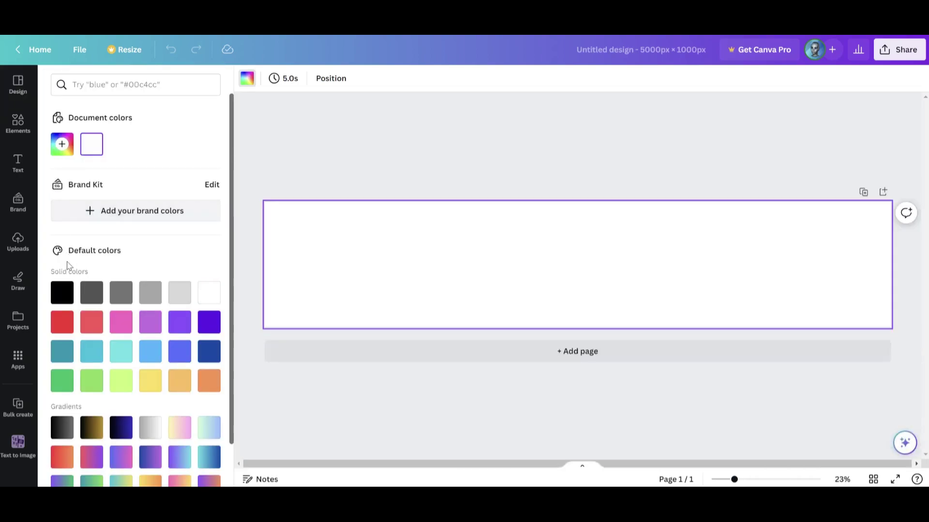
pyautogui.click(62, 292)
pyautogui.click(430, 192)
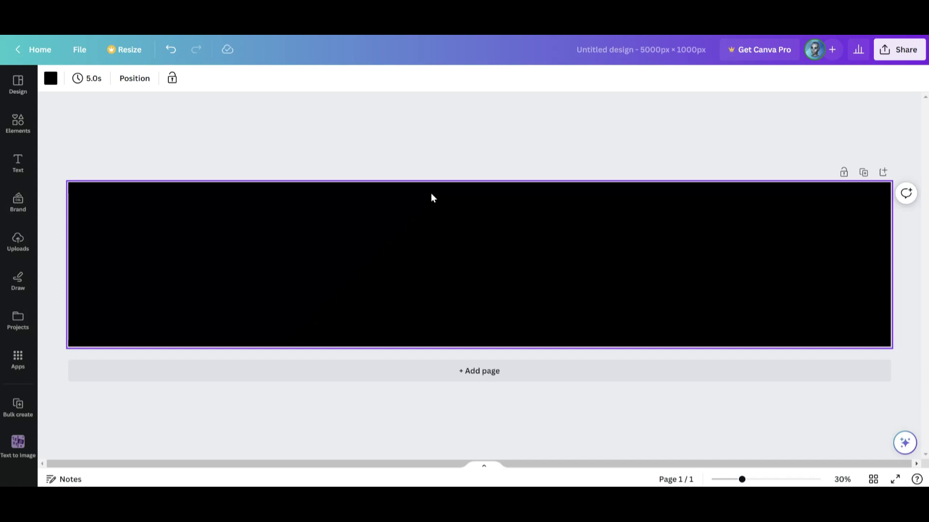
# Step: Add a square, fit it enlarged into the page's lower-left corner, and fill it with grey #7B7B7B
pyautogui.press('r')
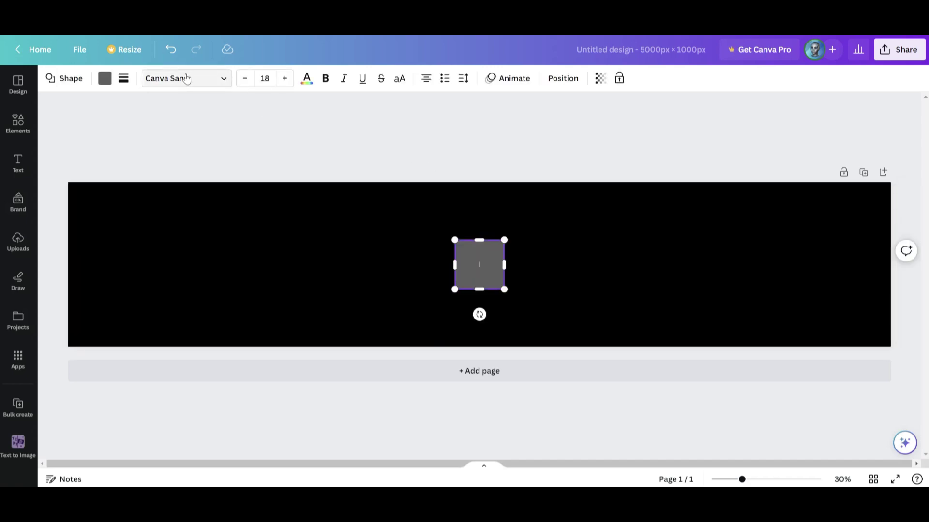
pyautogui.click(105, 78)
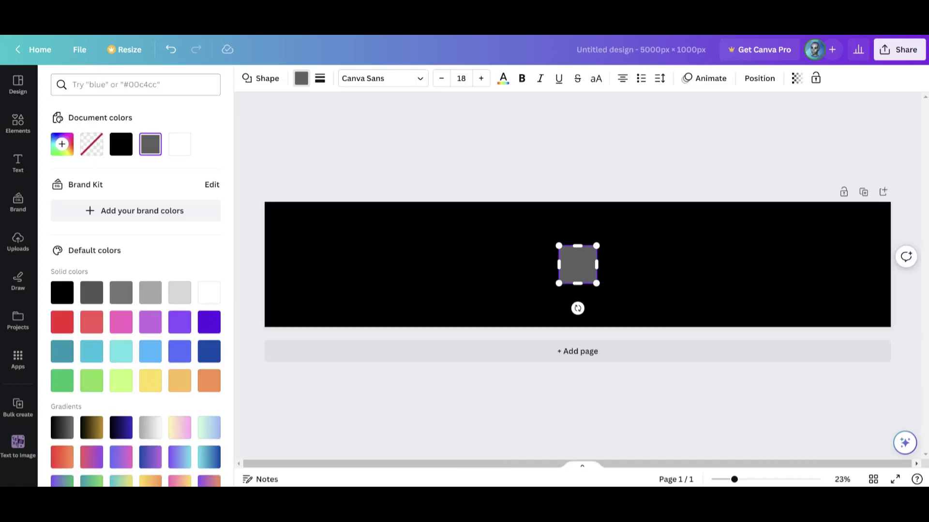
pyautogui.click(128, 293)
pyautogui.moveTo(573, 271); pyautogui.dragTo(279, 294)
pyautogui.scroll(5, 413, 363)
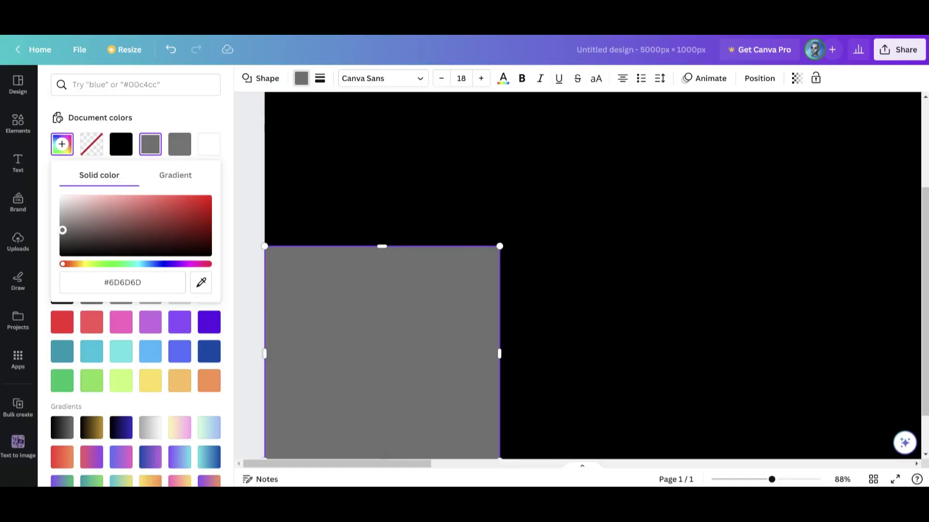
pyautogui.moveTo(60, 235); pyautogui.dragTo(57, 209)
pyautogui.press('Escape')
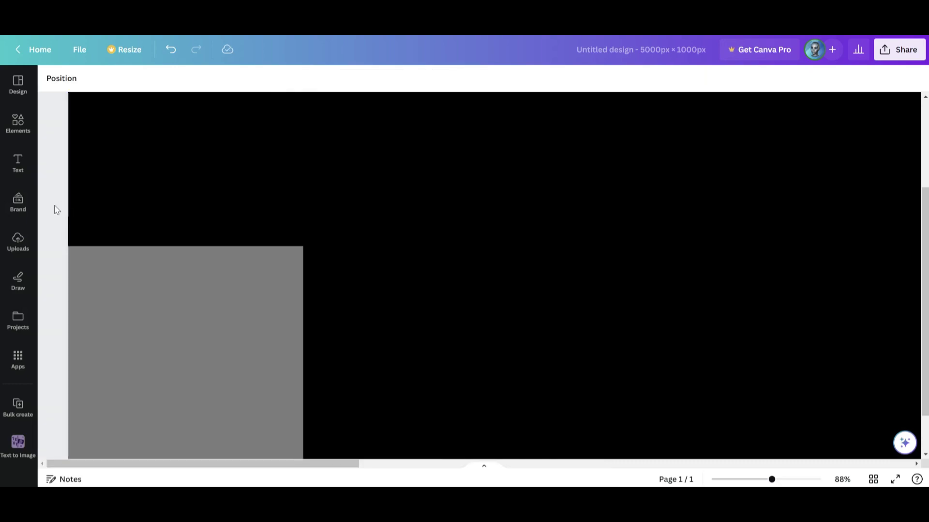
# Step: Add a second rectangle and shape it into a thin strip along the grey block's upper edge, matching its width
pyautogui.click(84, 208)
pyautogui.press('r')
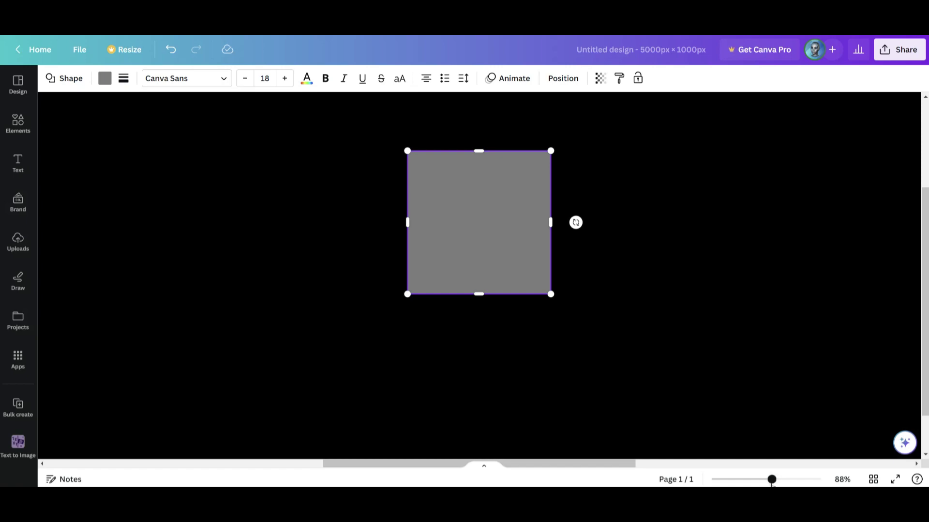
pyautogui.moveTo(771, 479); pyautogui.dragTo(744, 479)
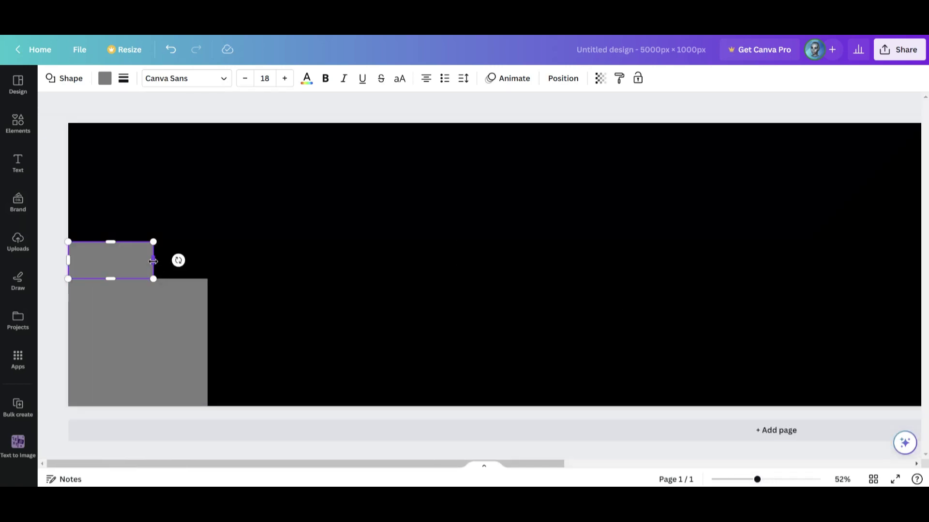
pyautogui.moveTo(153, 261); pyautogui.dragTo(206, 262)
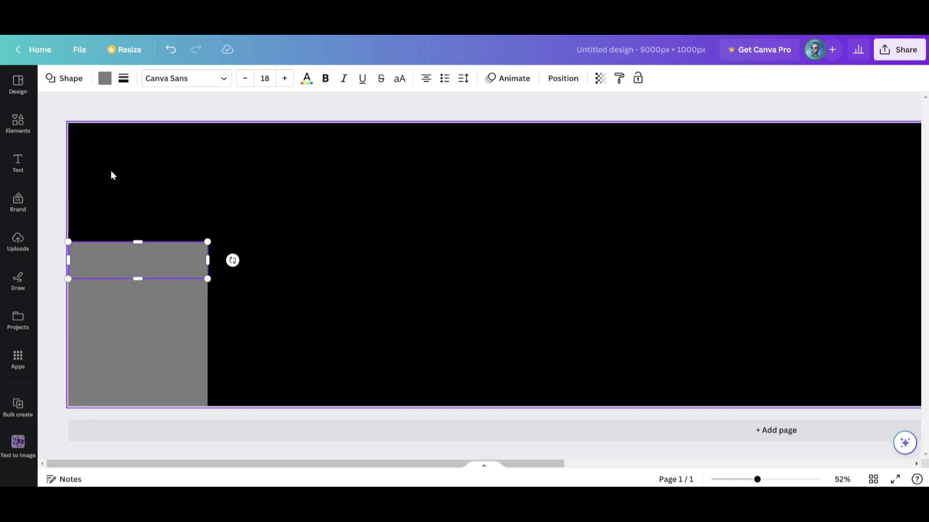
# Step: Fill the thin strip with light grey #C4C1C1
pyautogui.click(103, 78)
pyautogui.click(62, 144)
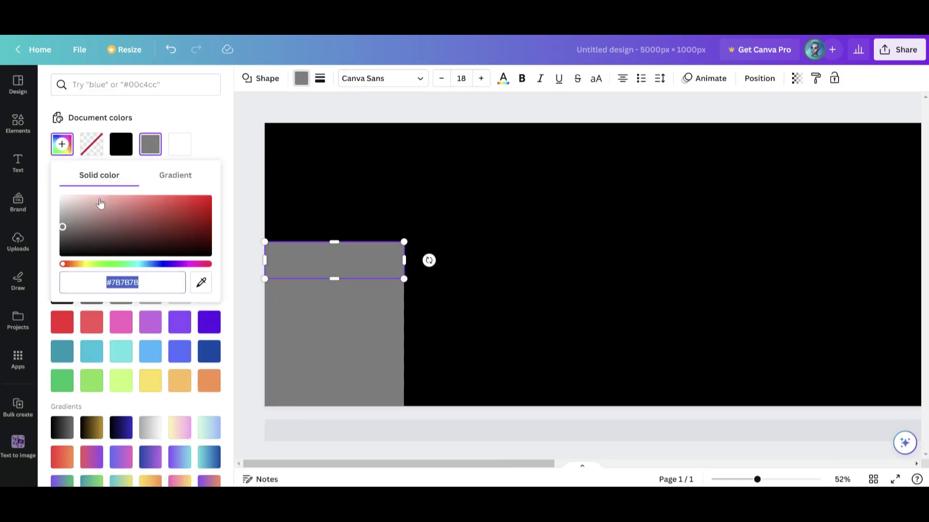
pyautogui.moveTo(66, 229); pyautogui.dragTo(62, 209)
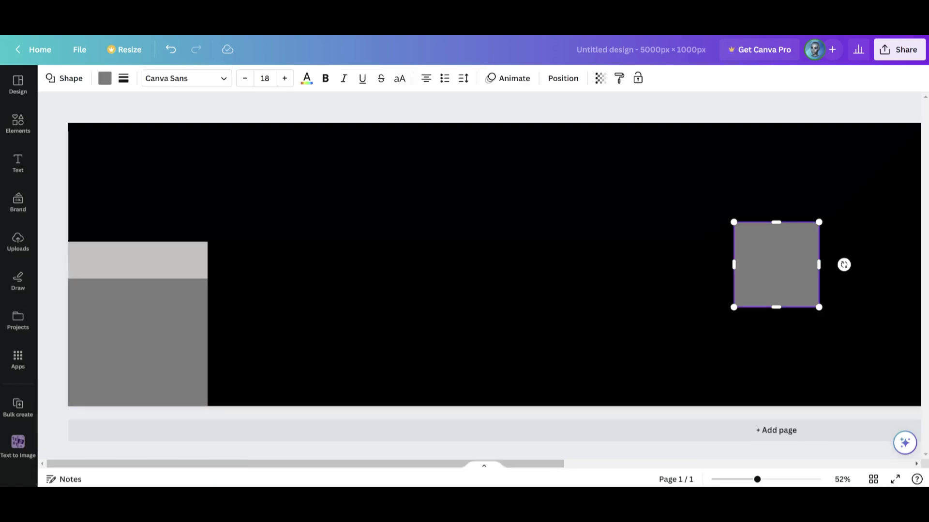
# Step: Place another square in the page's upper-left corner and stretch it to fill the space above the light grey strip
pyautogui.moveTo(748, 256); pyautogui.dragTo(98, 155)
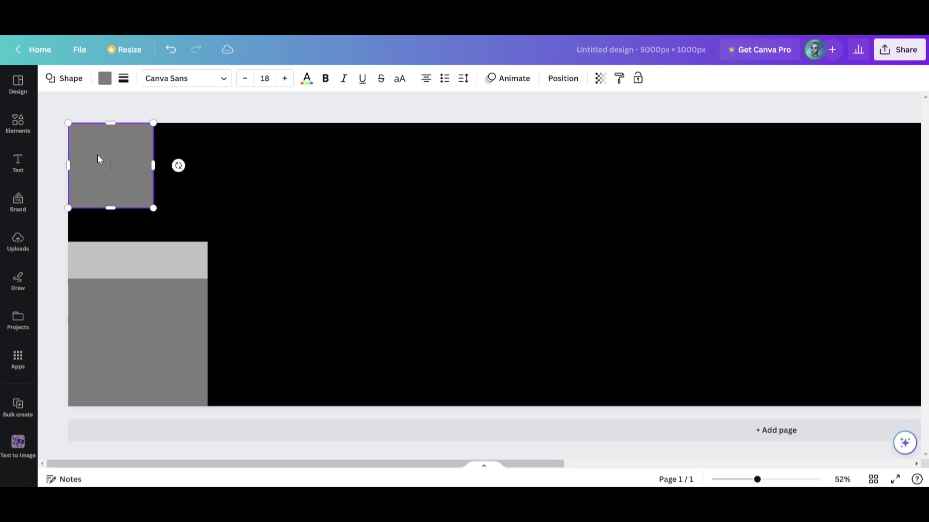
pyautogui.moveTo(153, 166); pyautogui.dragTo(207, 168)
pyautogui.moveTo(139, 211); pyautogui.dragTo(137, 243)
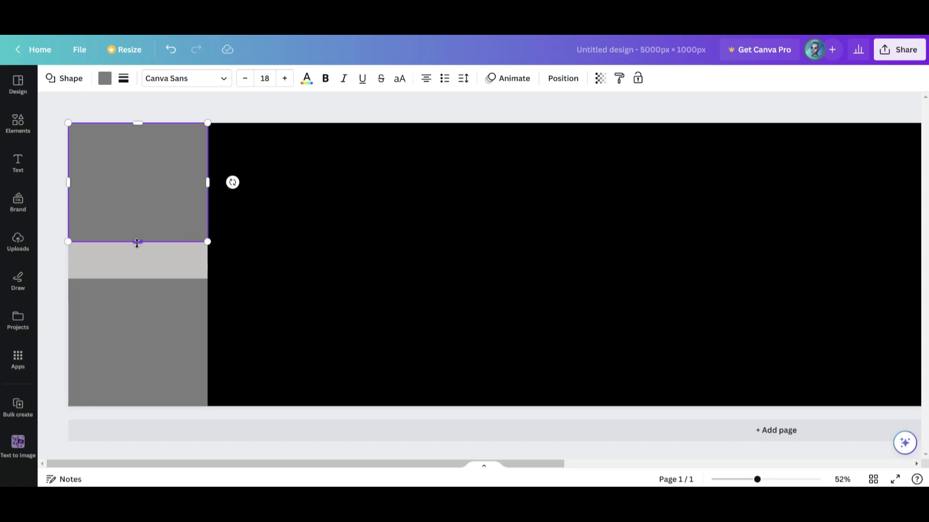
# Step: Fill the upper block with dark grey #2E2E2E
pyautogui.click(105, 80)
pyautogui.click(59, 144)
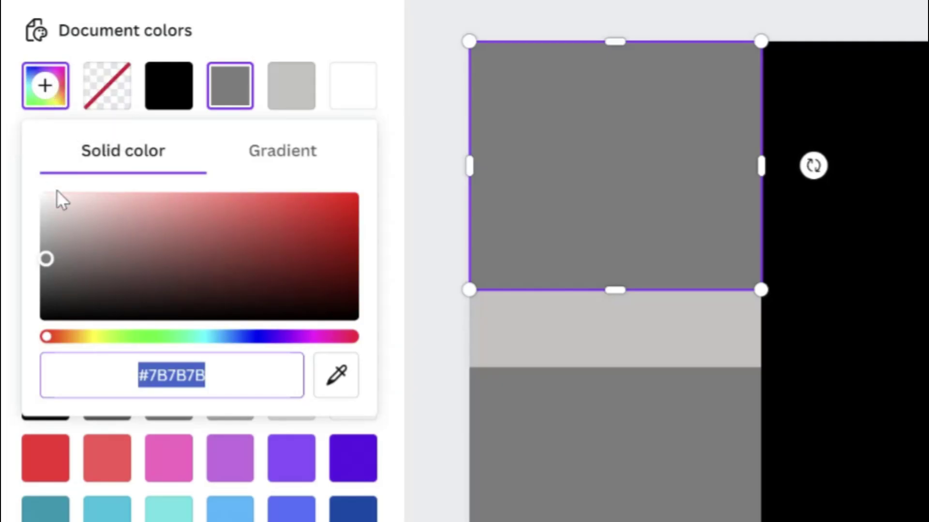
pyautogui.moveTo(49, 262); pyautogui.dragTo(26, 309)
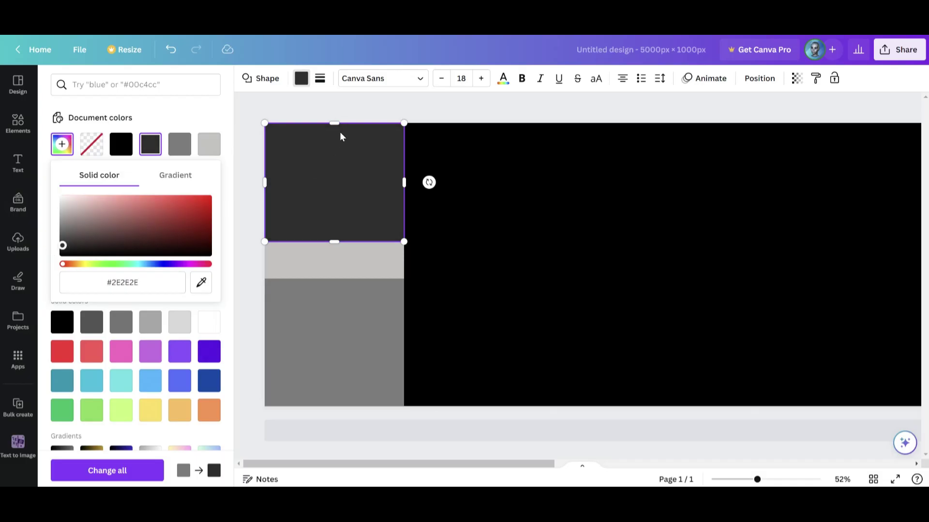
pyautogui.click(393, 111)
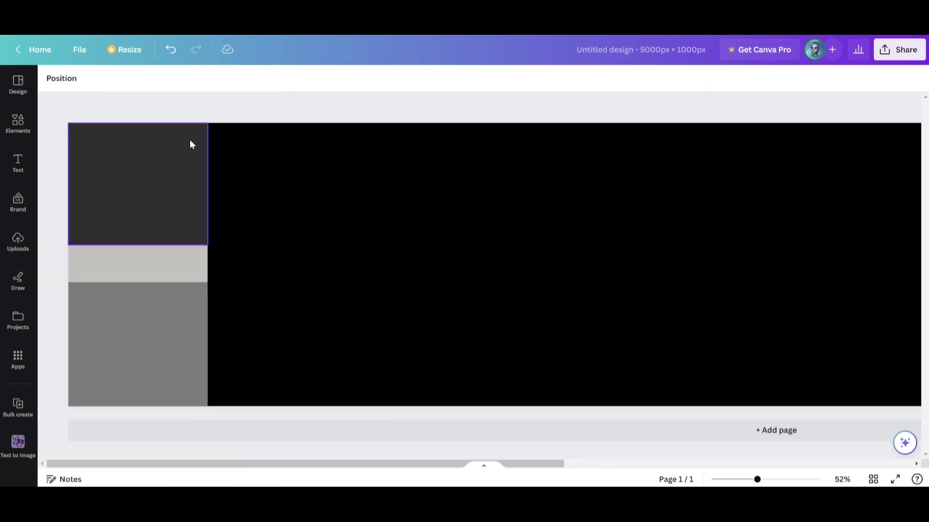
# Step: Add a square on the black area beside the column and change its shape to a pointy-topped hexagon
pyautogui.click(254, 181)
pyautogui.press('r')
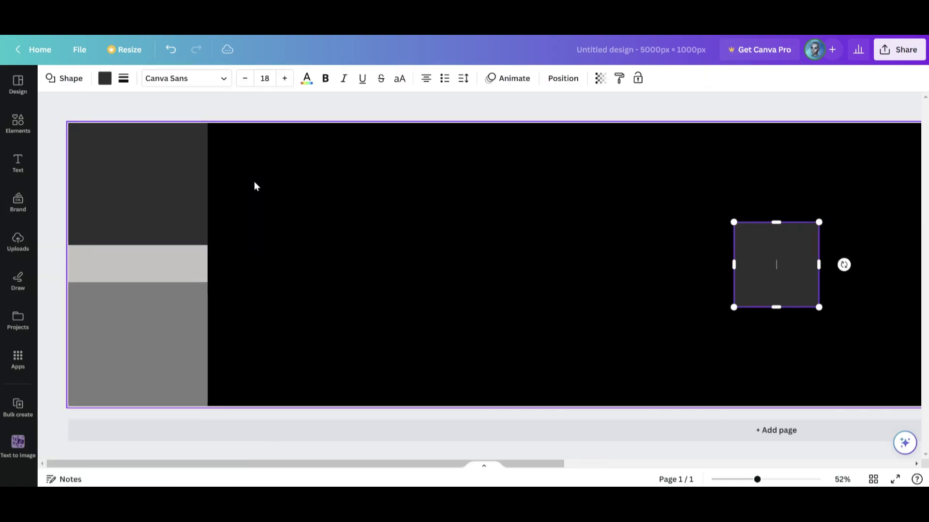
pyautogui.moveTo(760, 257); pyautogui.dragTo(291, 226)
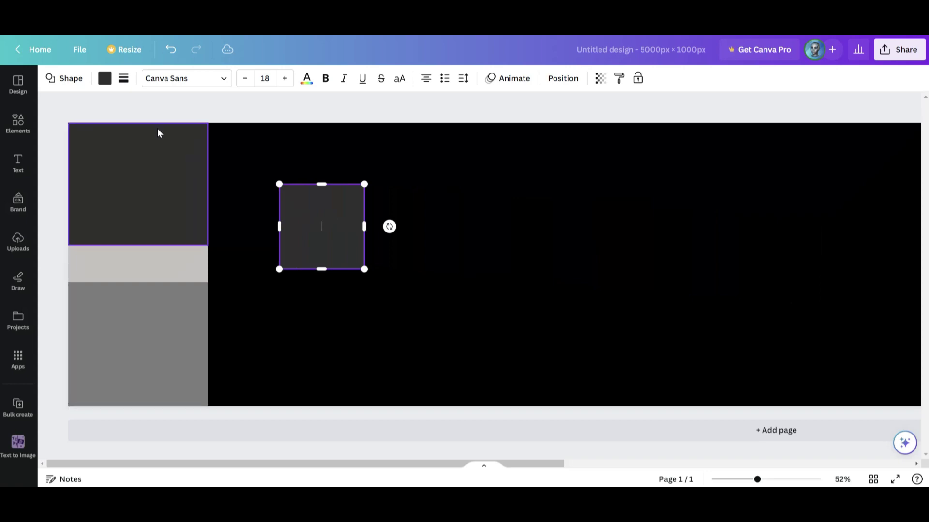
pyautogui.click(64, 79)
pyautogui.click(126, 251)
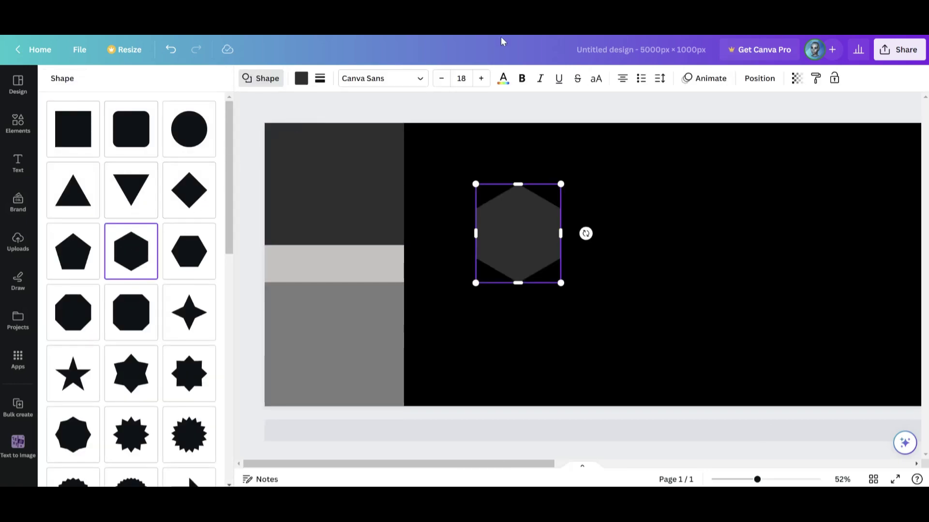
# Step: Fill the hexagon with red #FF4545
pyautogui.click(304, 83)
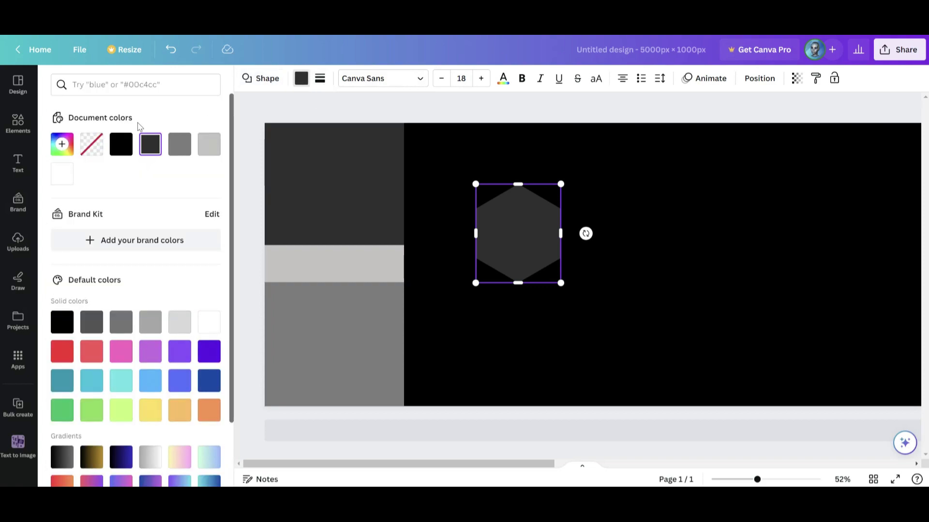
pyautogui.click(63, 144)
pyautogui.moveTo(62, 248); pyautogui.dragTo(169, 196)
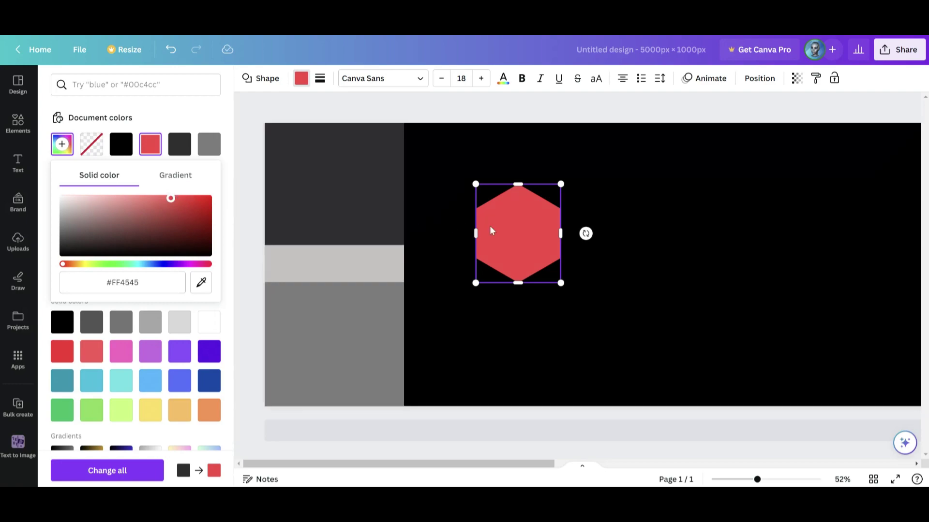
# Step: Move the red hexagon onto the dark grey upper block, enlarge it slightly and centre it there
pyautogui.moveTo(491, 230); pyautogui.dragTo(326, 180)
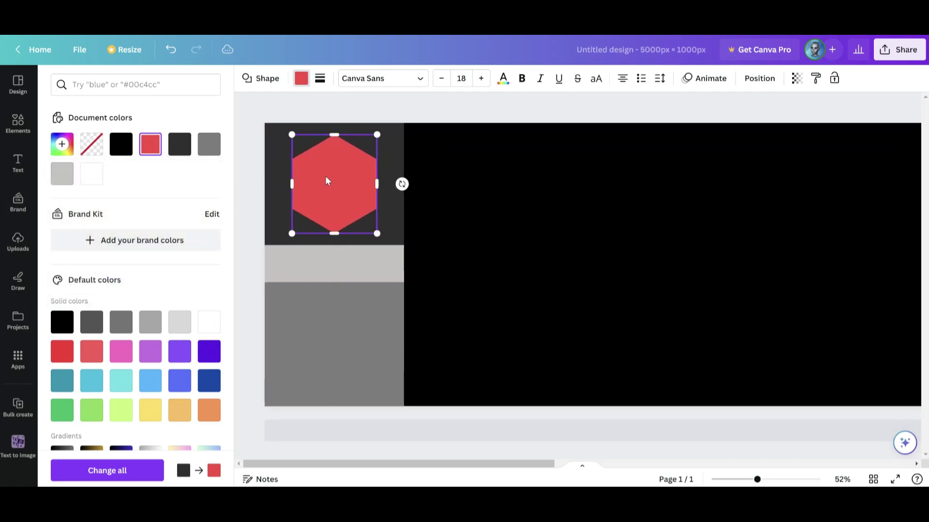
pyautogui.moveTo(378, 235); pyautogui.dragTo(387, 244)
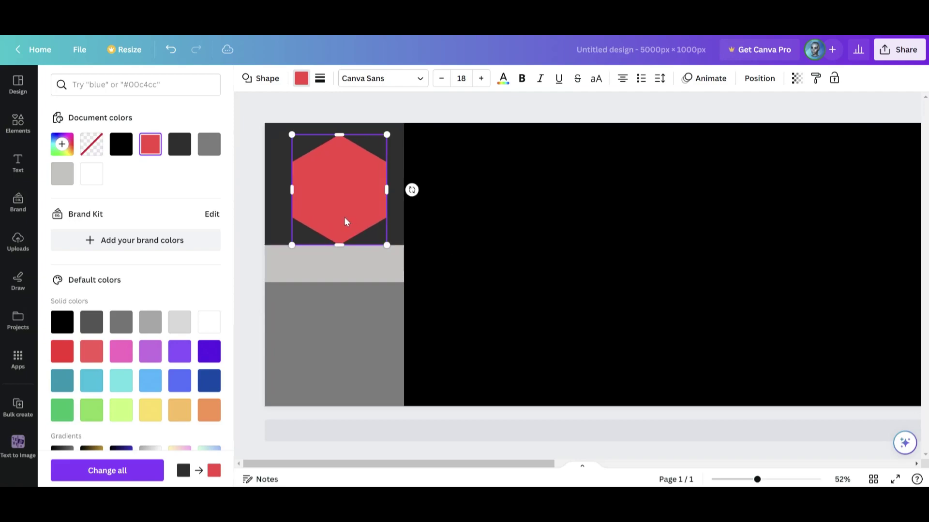
pyautogui.moveTo(346, 219); pyautogui.dragTo(341, 213)
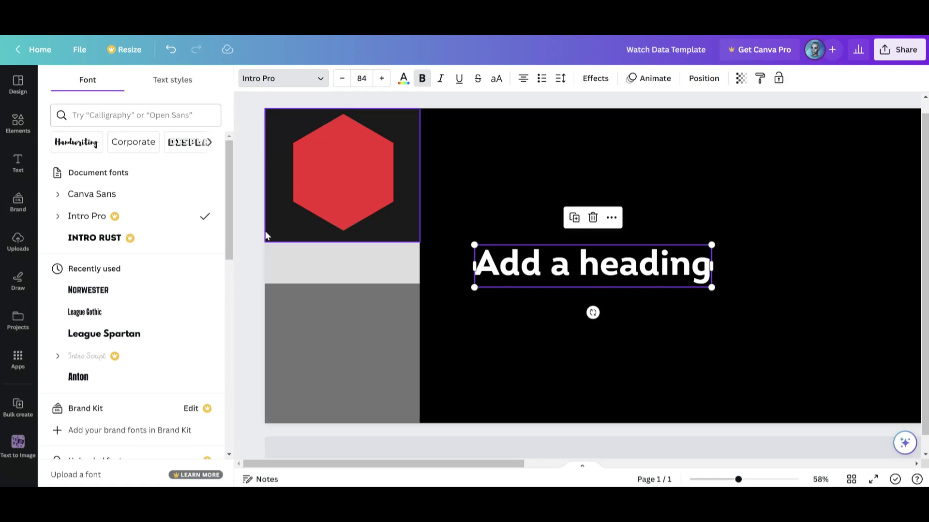
# Step: Set the heading text's font to Intro Rust
pyautogui.click(103, 239)
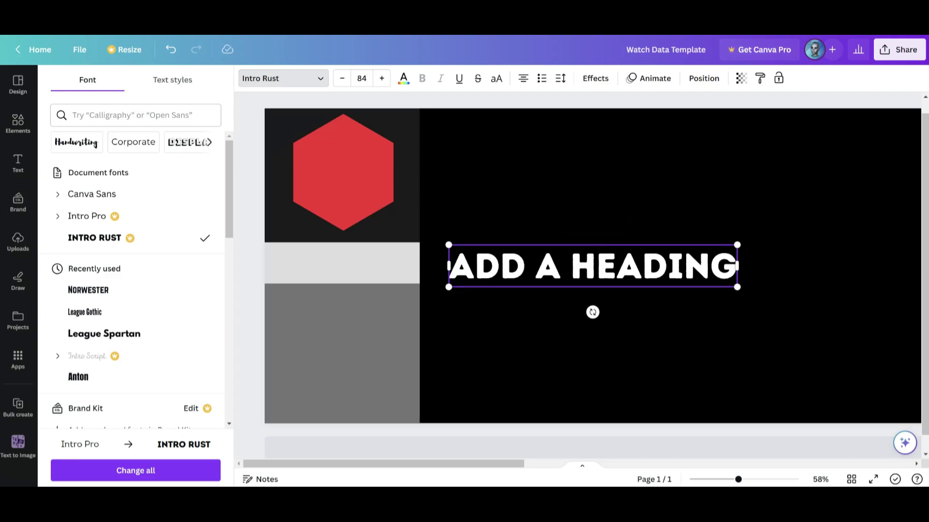
# Step: Replace the heading's text with "1M SUBS"
pyautogui.doubleClick(640, 246)
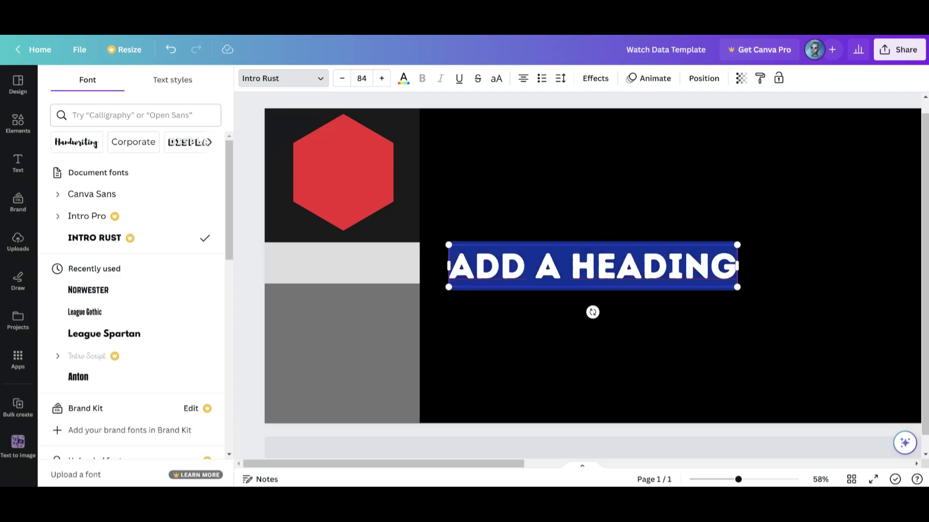
pyautogui.write('1M SU')
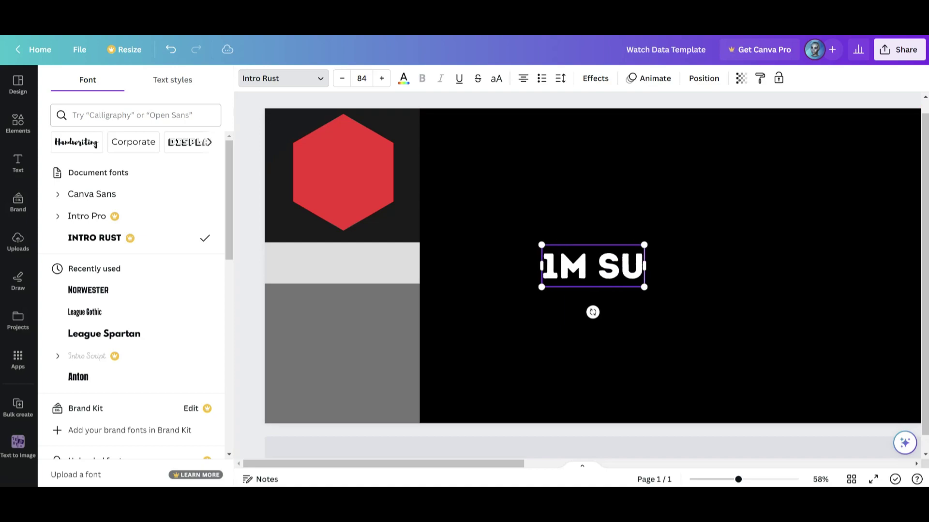
pyautogui.write('BS')
pyautogui.click(624, 309)
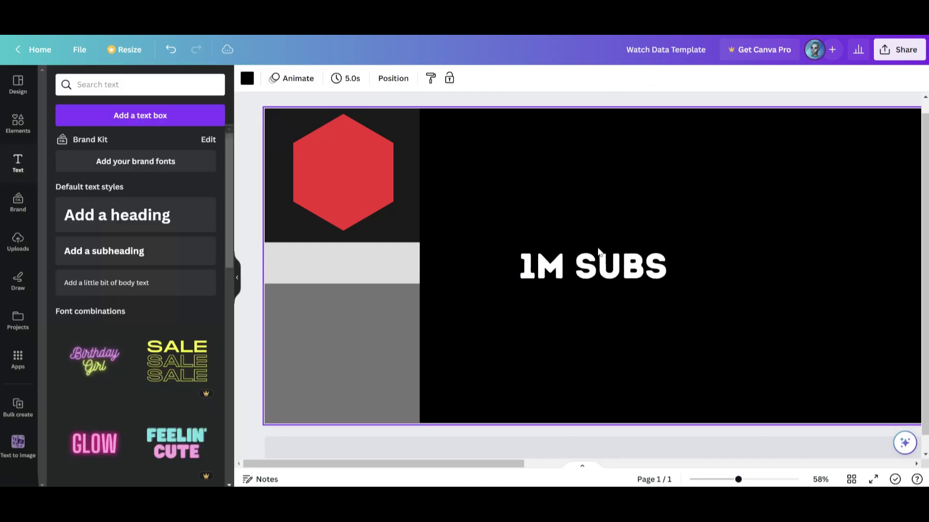
# Step: Move the "1M SUBS" text onto the red hexagon, wrap it onto two lines, shrink it to size 65.4 and centre it there
pyautogui.moveTo(601, 265); pyautogui.dragTo(366, 171)
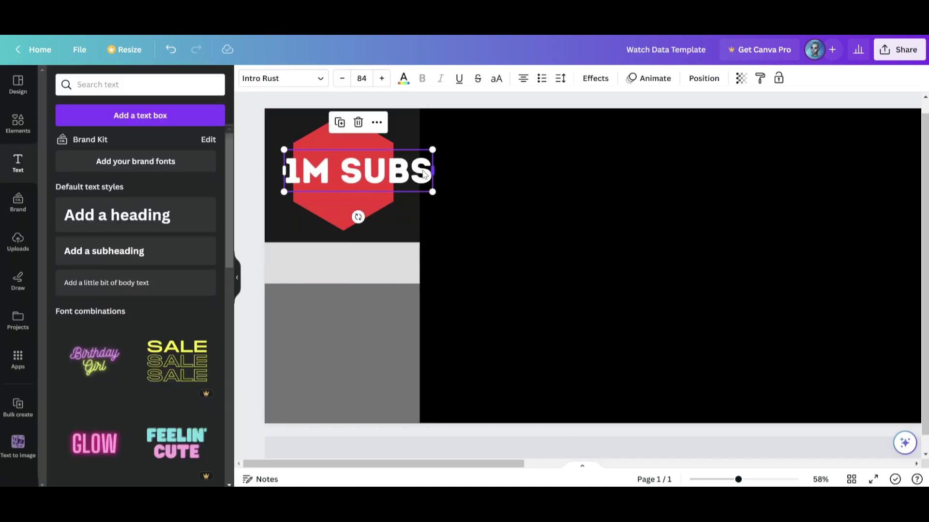
pyautogui.moveTo(423, 174); pyautogui.dragTo(378, 173)
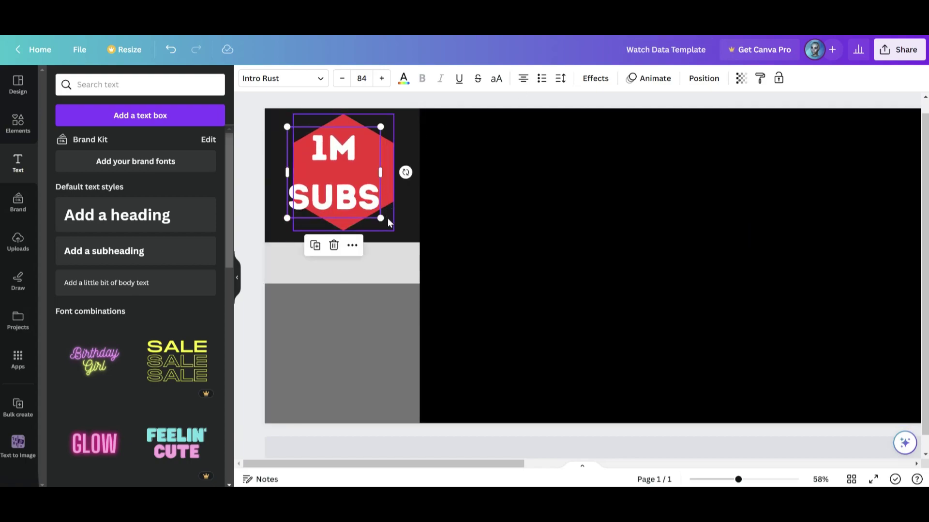
pyautogui.moveTo(381, 218); pyautogui.dragTo(361, 199)
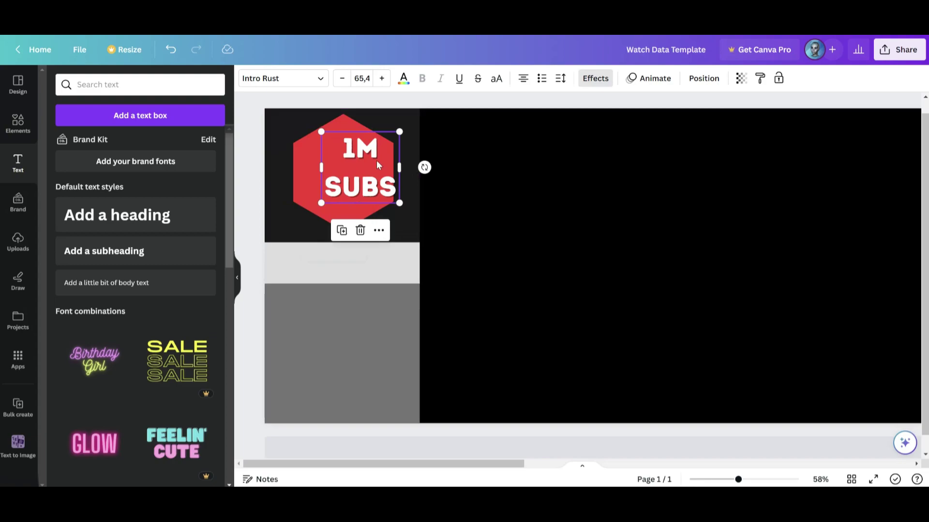
pyautogui.moveTo(377, 164); pyautogui.dragTo(348, 171)
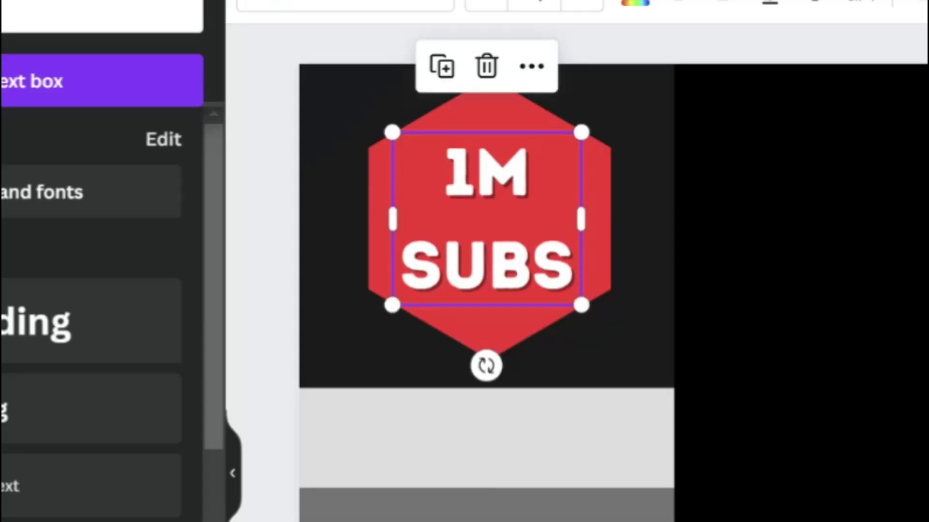
# Step: Apply a Shadow effect to the "1M SUBS" text and set the shadow colour to black
pyautogui.click(593, 78)
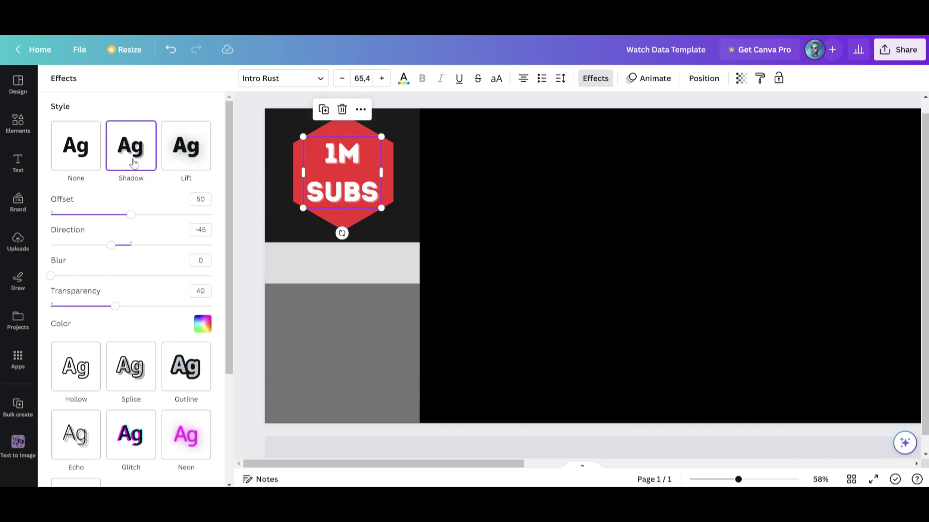
pyautogui.click(203, 331)
pyautogui.click(84, 182)
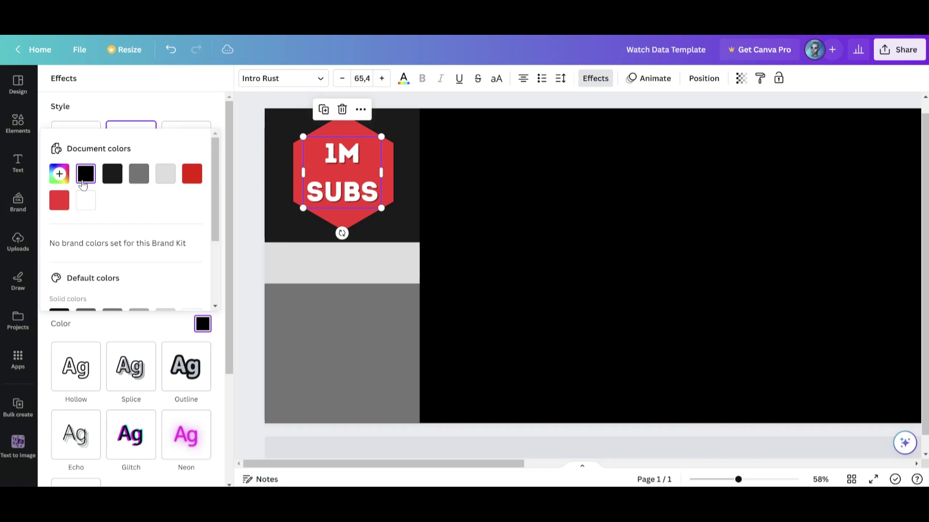
pyautogui.click(184, 118)
pyautogui.click(427, 170)
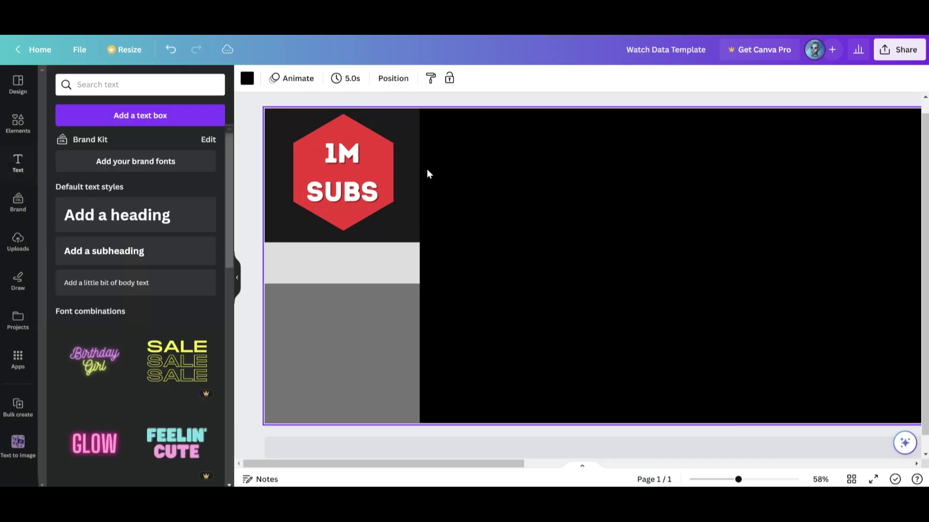
# Step: Add a new heading to the page and set its font to Intro Pro
pyautogui.click(147, 216)
pyautogui.click(274, 79)
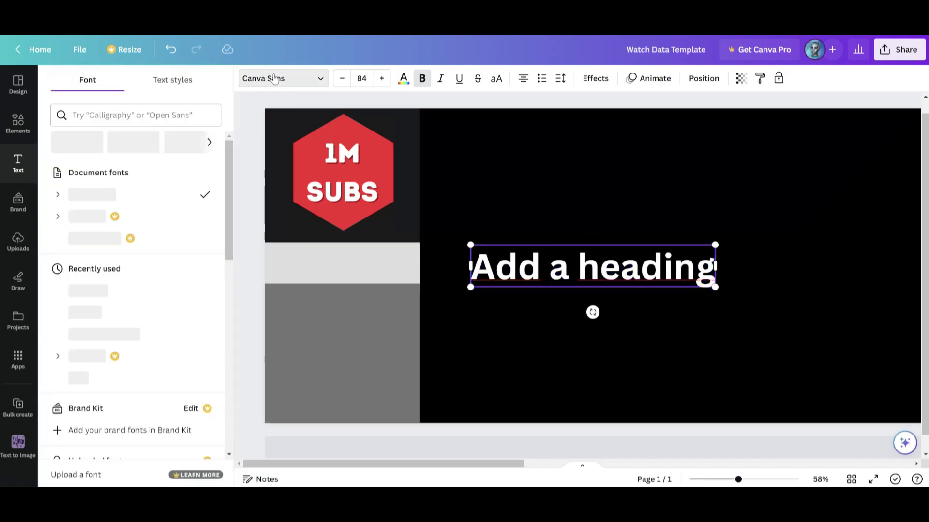
pyautogui.click(103, 216)
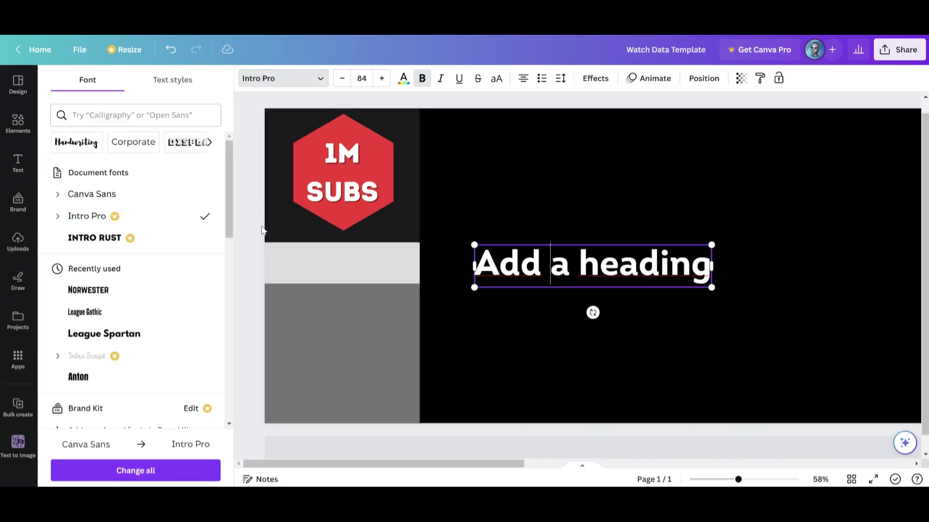
pyautogui.doubleClick(546, 263)
# Step: Place the new heading over the light grey band at size 58.8 and colour it black
pyautogui.moveTo(387, 251); pyautogui.dragTo(322, 260)
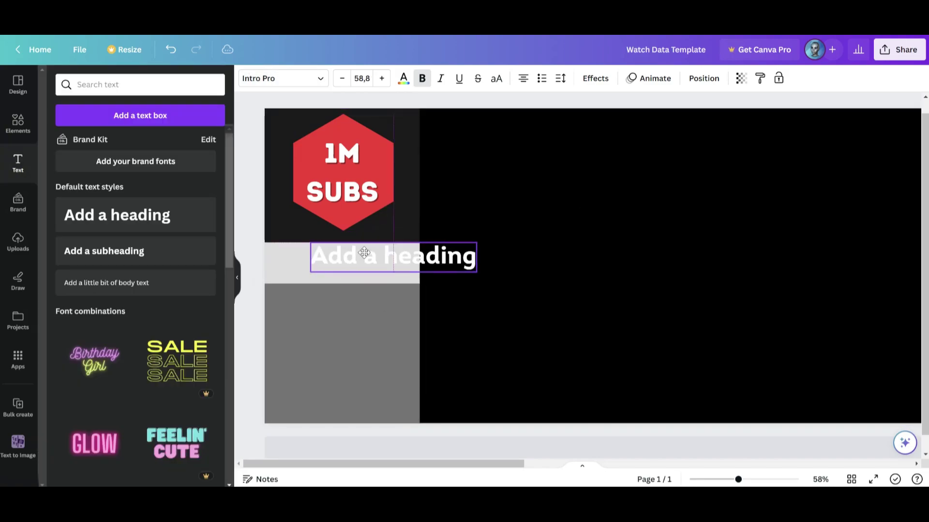
pyautogui.click(404, 80)
pyautogui.click(95, 147)
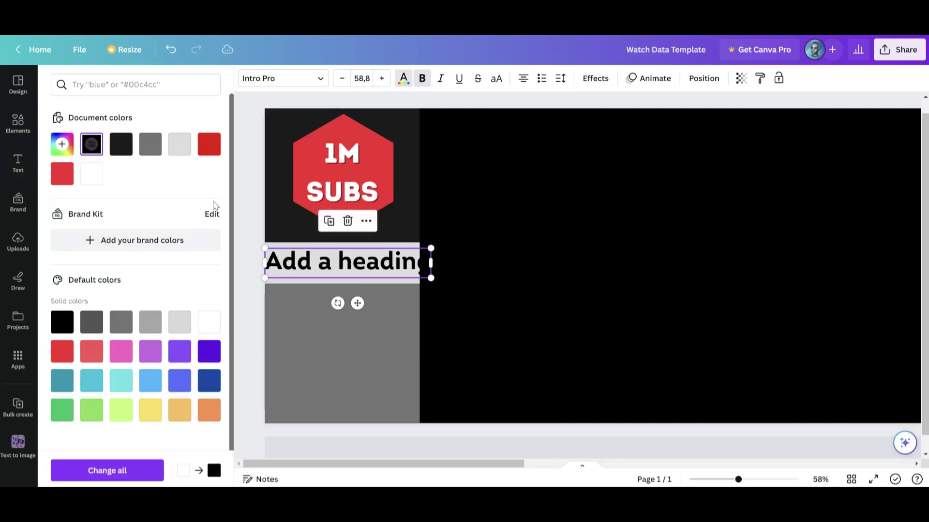
# Step: Shrink the heading to size 36.9, replace its text with "Subscribe to my channel" and centre it on the light grey band
pyautogui.moveTo(265, 278); pyautogui.dragTo(302, 271)
pyautogui.doubleClick(355, 260)
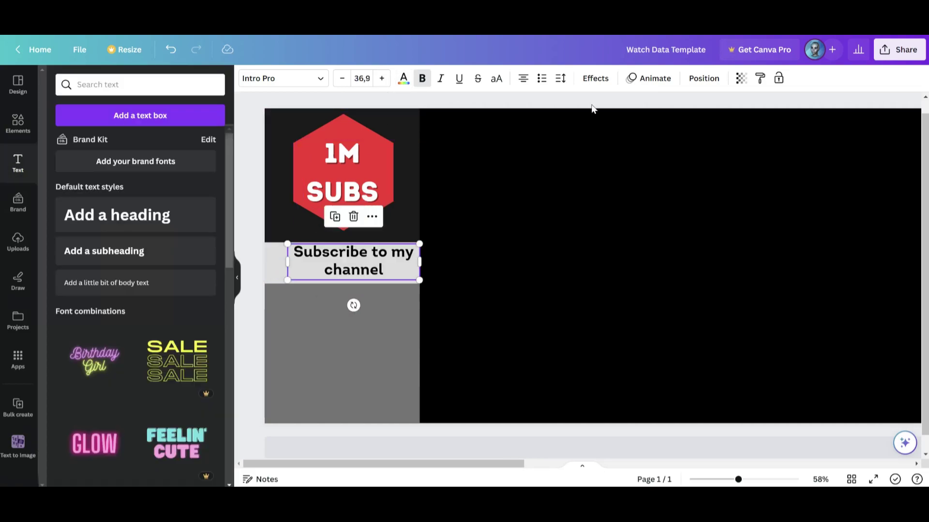
pyautogui.moveTo(386, 260); pyautogui.dragTo(375, 265)
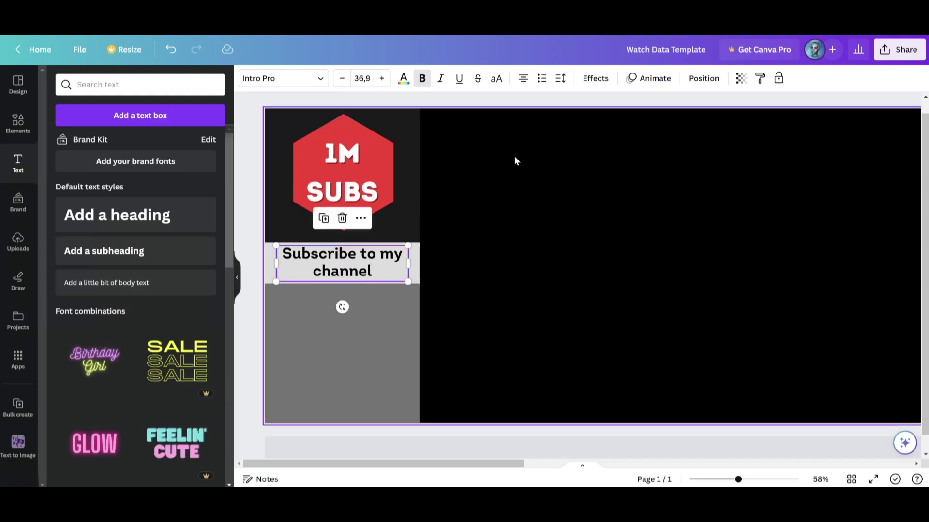
# Step: Duplicate the "Subscribe to my channel" text, move the copy onto the grey block below and colour it white
pyautogui.hotkey('ctrl', 'd')
pyautogui.click(372, 279)
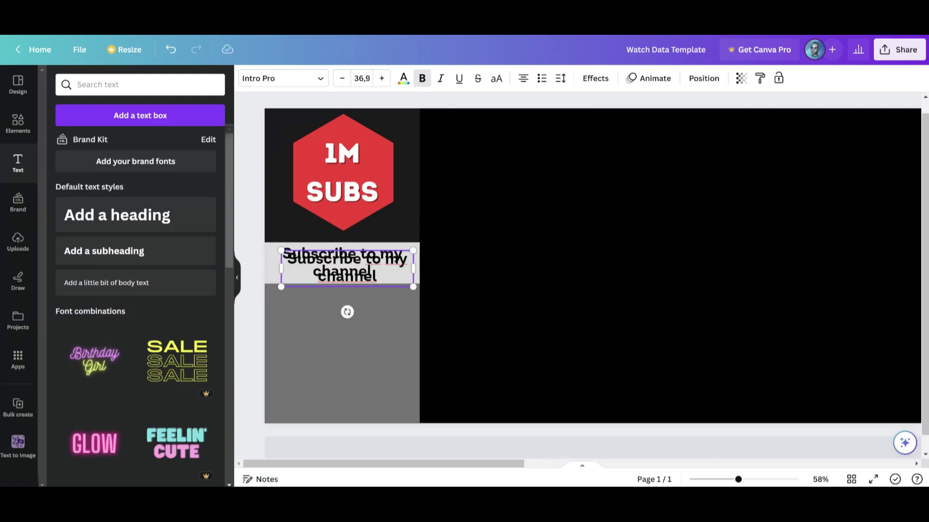
pyautogui.click(444, 250)
pyautogui.moveTo(380, 265); pyautogui.dragTo(376, 308)
# Step: Replace the copy's text with "For more useful tutorials about content creation and youtube automation", non-bold at size 25, centred near the block's top
pyautogui.doubleClick(375, 309)
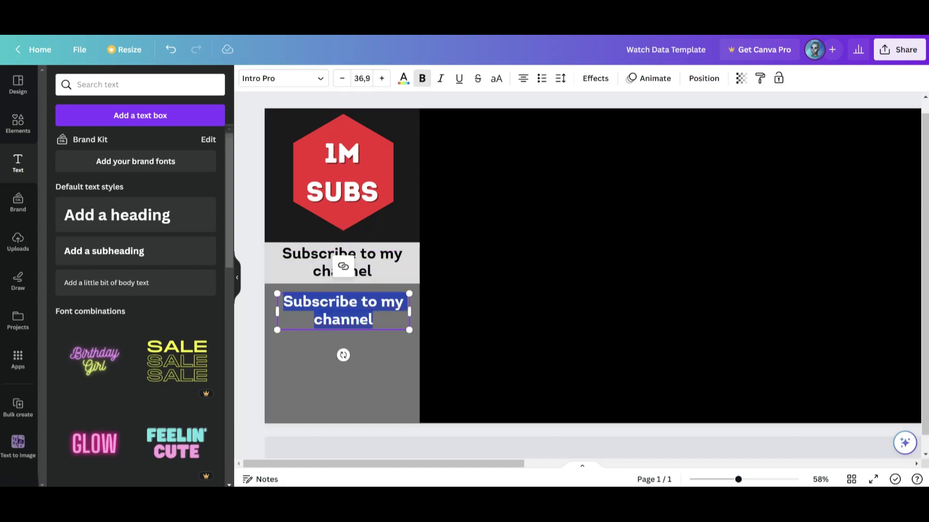
pyautogui.press('BackSpace')
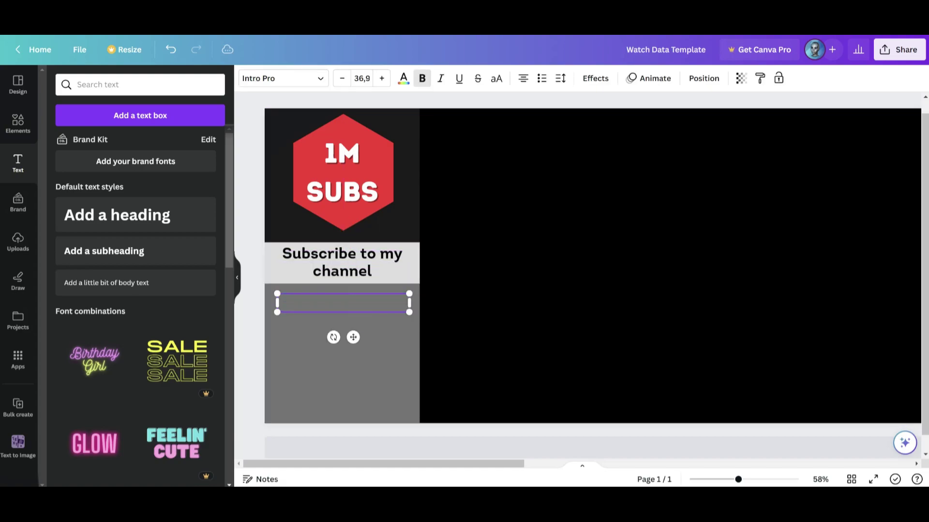
pyautogui.write('For more useful tutorials about content creation and youtube automation')
pyautogui.moveTo(354, 305); pyautogui.dragTo(355, 304)
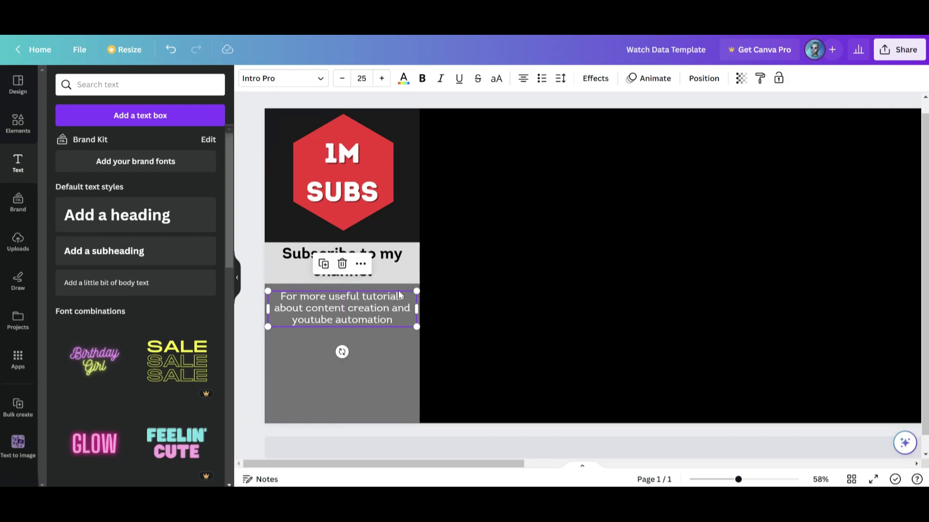
# Step: Paste the red YouTube play button and position it on the grey block beneath the description text
pyautogui.click(454, 260)
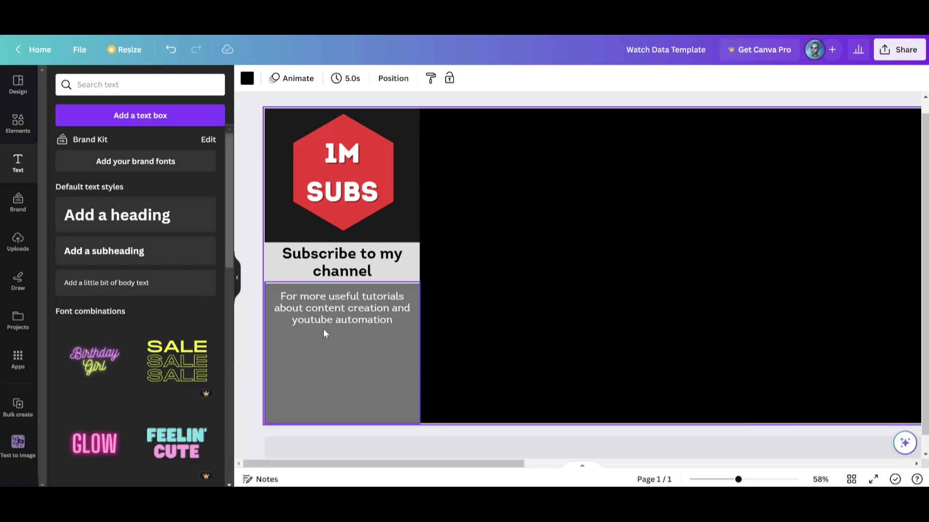
pyautogui.hotkey('ctrl', 'v')
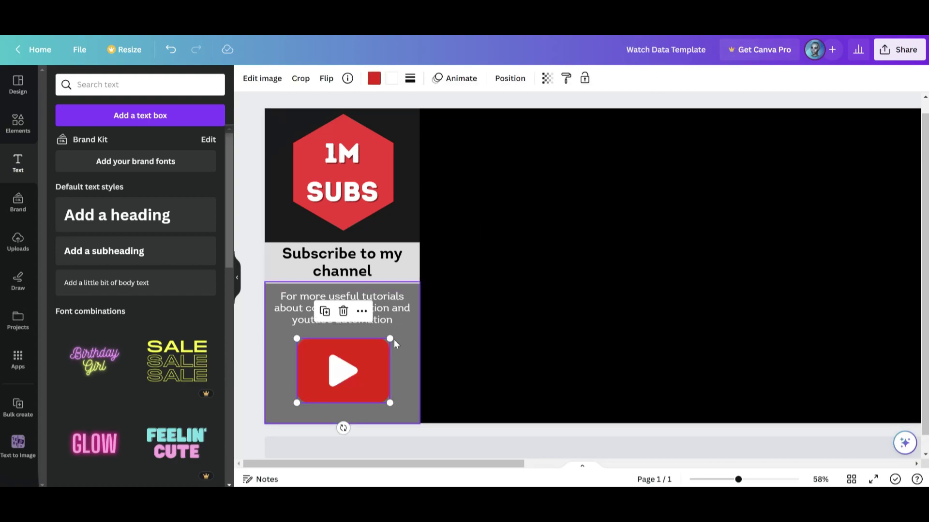
pyautogui.moveTo(343, 367); pyautogui.dragTo(343, 369)
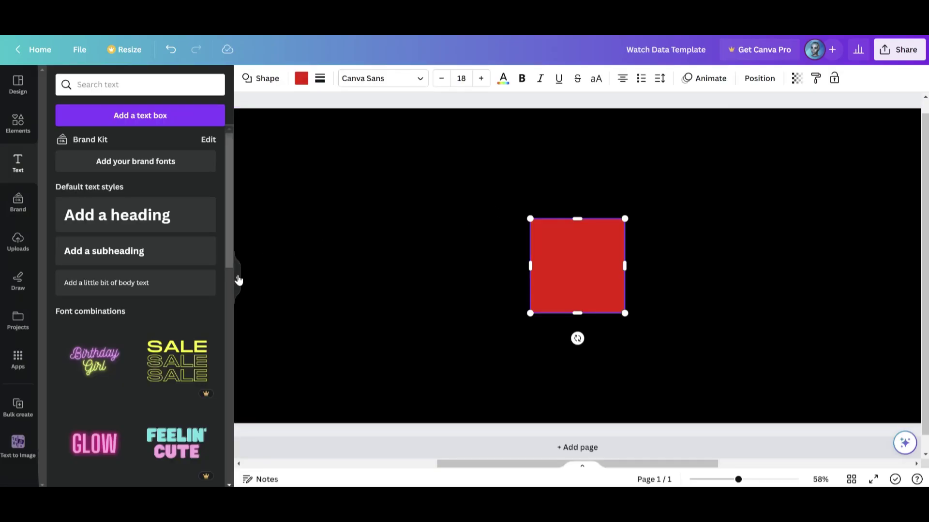
# Step: Narrow the red square into a thin vertical bar and place it against the column's right edge as a spacer
pyautogui.click(237, 278)
pyautogui.moveTo(333, 266); pyautogui.dragTo(422, 256)
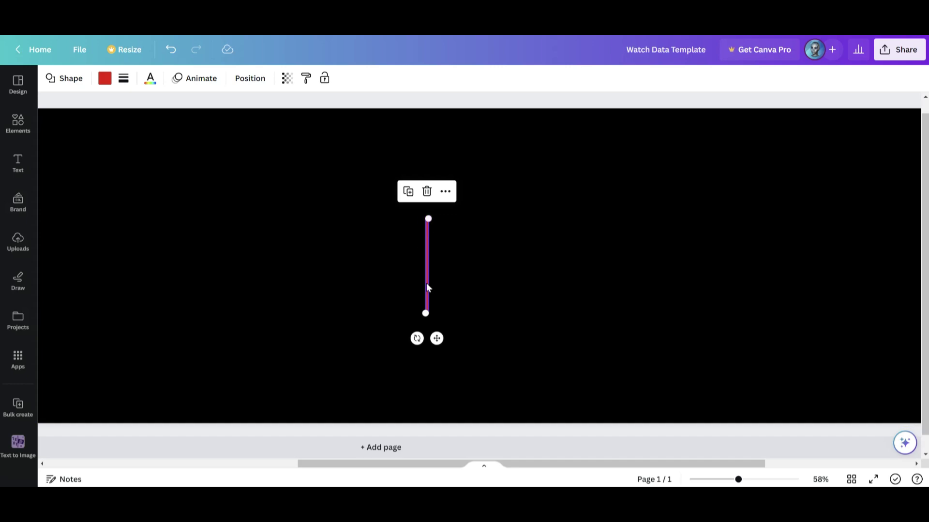
pyautogui.moveTo(436, 339); pyautogui.dragTo(101, 331)
pyautogui.moveTo(371, 463); pyautogui.dragTo(114, 437)
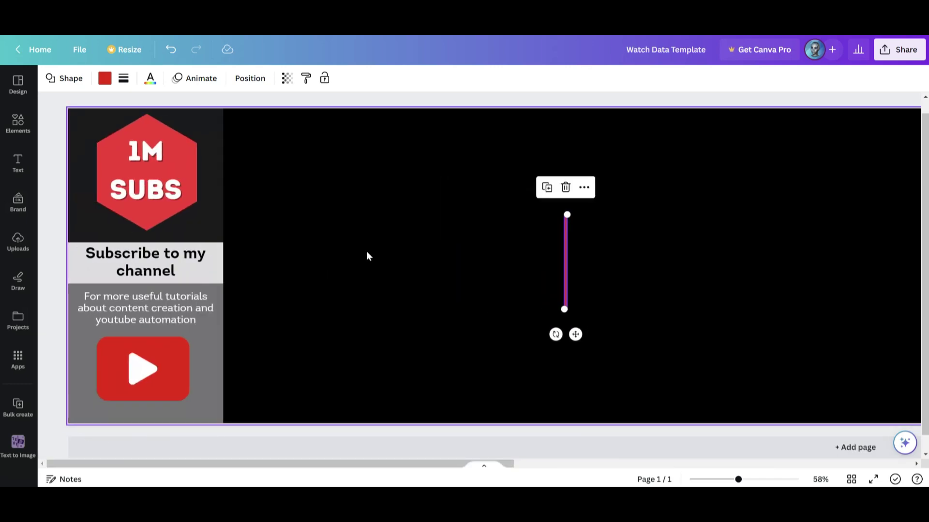
pyautogui.moveTo(574, 333); pyautogui.dragTo(234, 438)
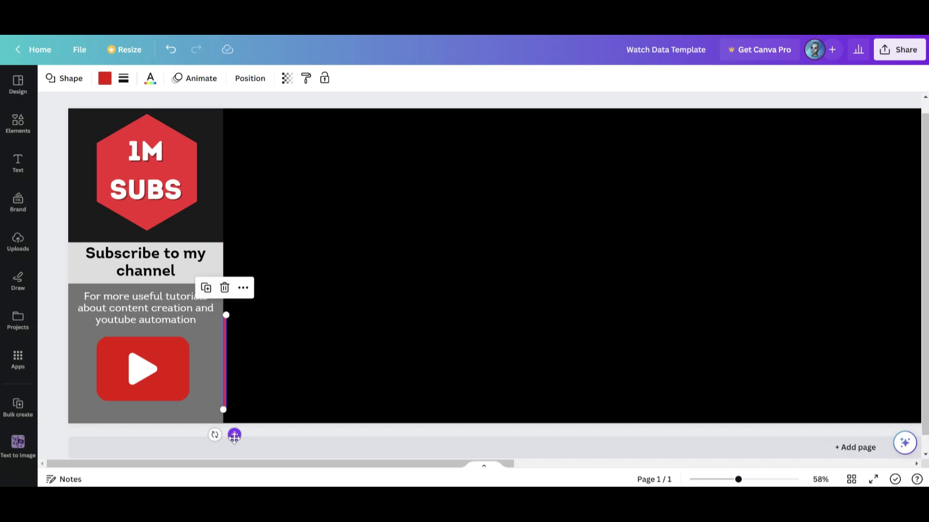
pyautogui.click(243, 168)
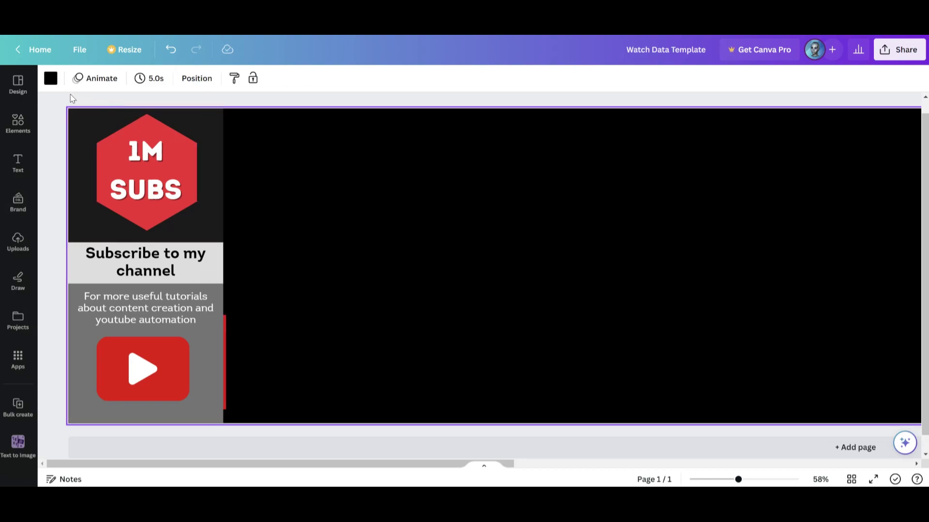
# Step: Duplicate the whole column with its hexagon, texts and play button, and place the copy directly right of the red spacer bar
pyautogui.moveTo(67, 103); pyautogui.dragTo(217, 427)
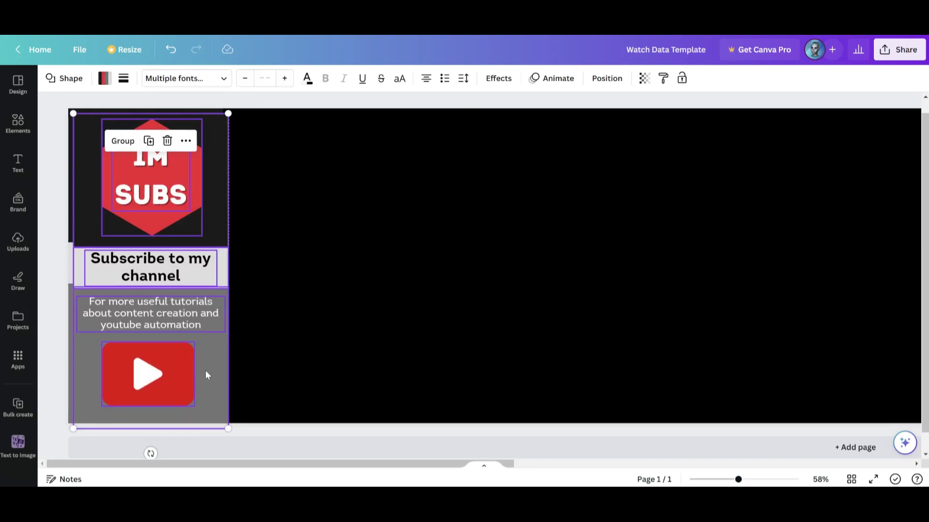
pyautogui.hotkey('ctrl', 'd')
pyautogui.moveTo(205, 372); pyautogui.dragTo(359, 365)
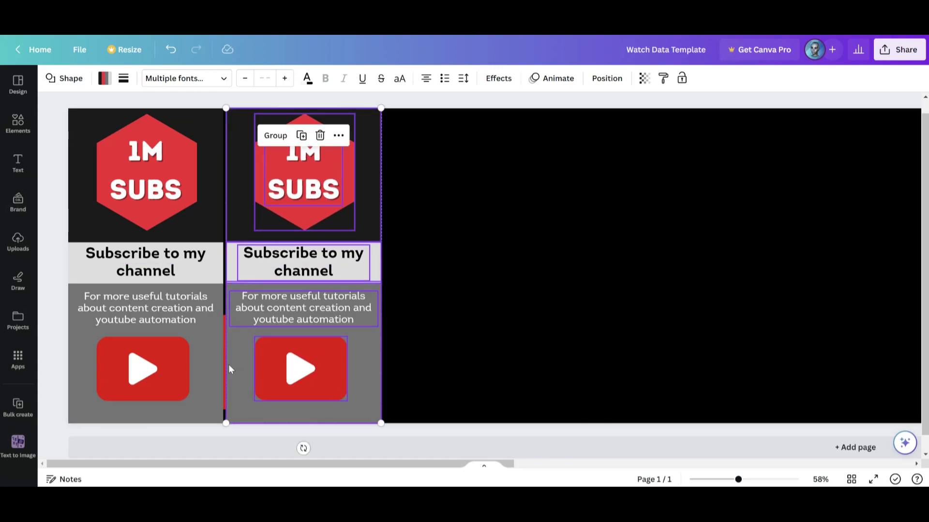
# Step: Delete the red spacer bar between the two columns
pyautogui.click(399, 327)
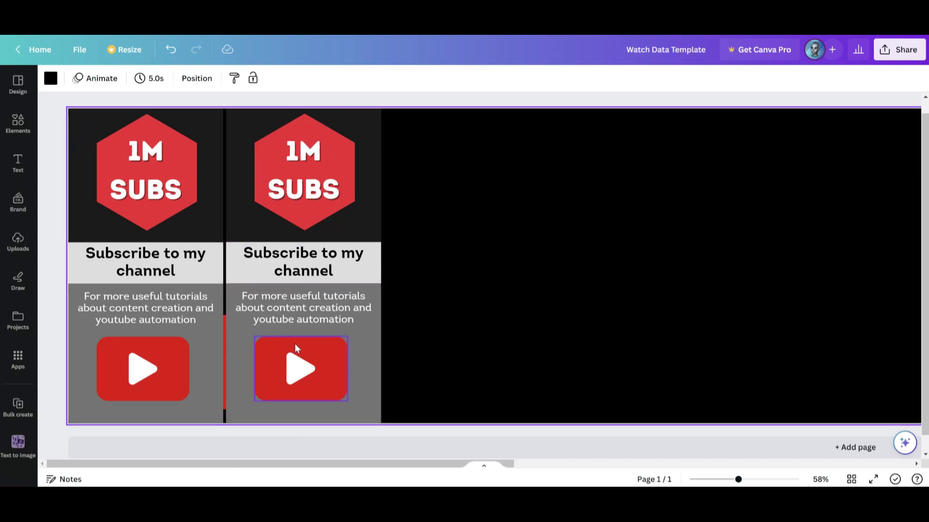
pyautogui.click(225, 353)
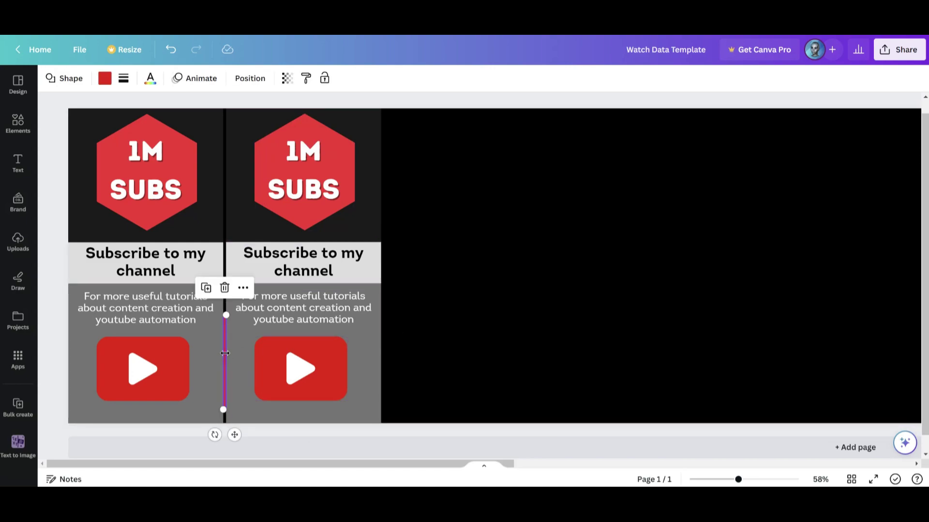
pyautogui.press('Delete')
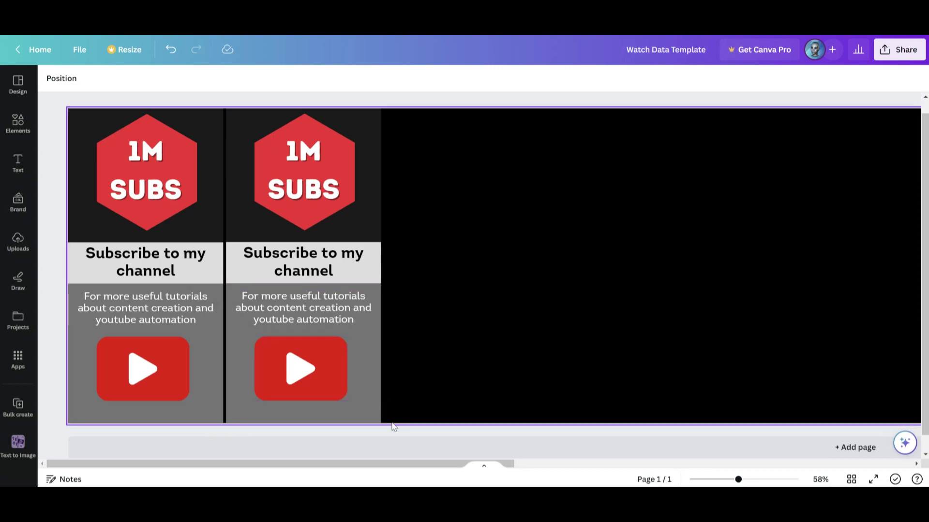
# Step: Duplicate the second column repeatedly and line the copies up side by side with equal gaps until there are five columns
pyautogui.moveTo(379, 429); pyautogui.dragTo(241, 110)
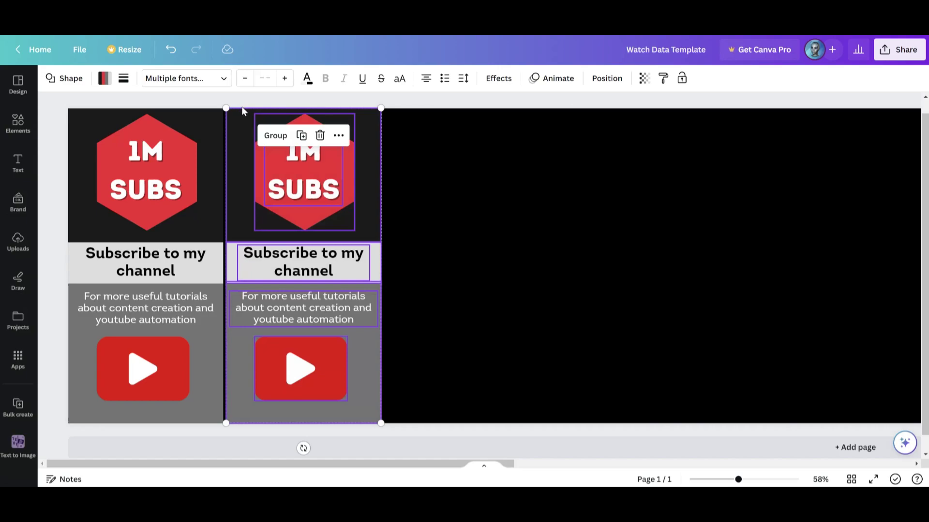
pyautogui.moveTo(377, 208); pyautogui.dragTo(839, 208)
pyautogui.hotkey('ctrl', 'd')
pyautogui.hotkey('ctrl', 'd')
pyautogui.hscroll(10, 786, 445)
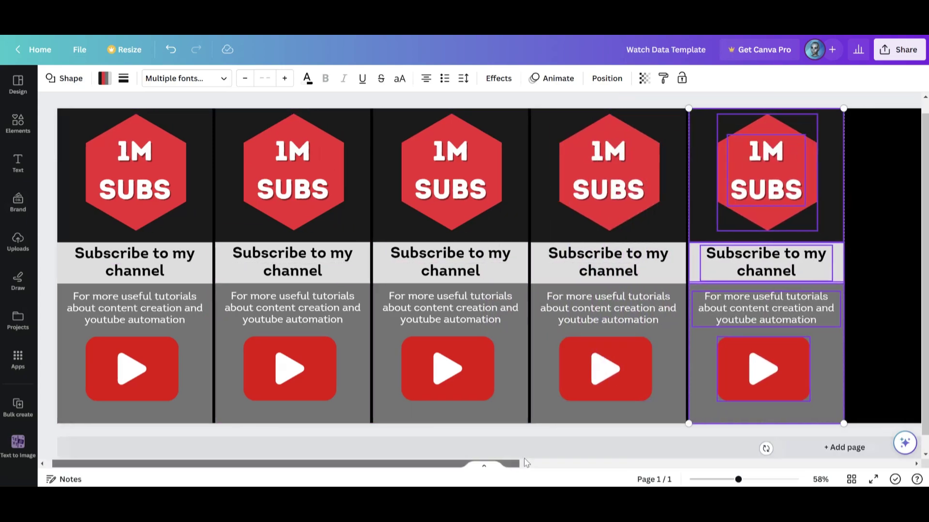
# Step: Continue duplicating the column with the same spacing until the row of columns reaches the page's right edge
pyautogui.hotkey('ctrl', 'd')
pyautogui.moveTo(298, 203); pyautogui.dragTo(899, 175)
pyautogui.hotkey('ctrl', 'd')
pyautogui.hotkey('ctrl', 'd')
pyautogui.hotkey('ctrl', 'd')
pyautogui.moveTo(801, 473); pyautogui.dragTo(905, 473)
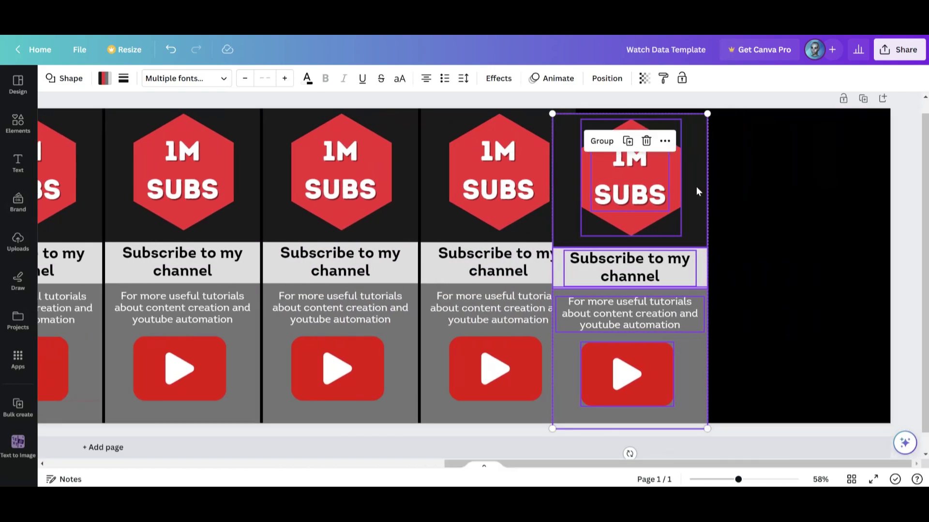
pyautogui.moveTo(696, 190); pyautogui.dragTo(875, 184)
pyautogui.click(910, 239)
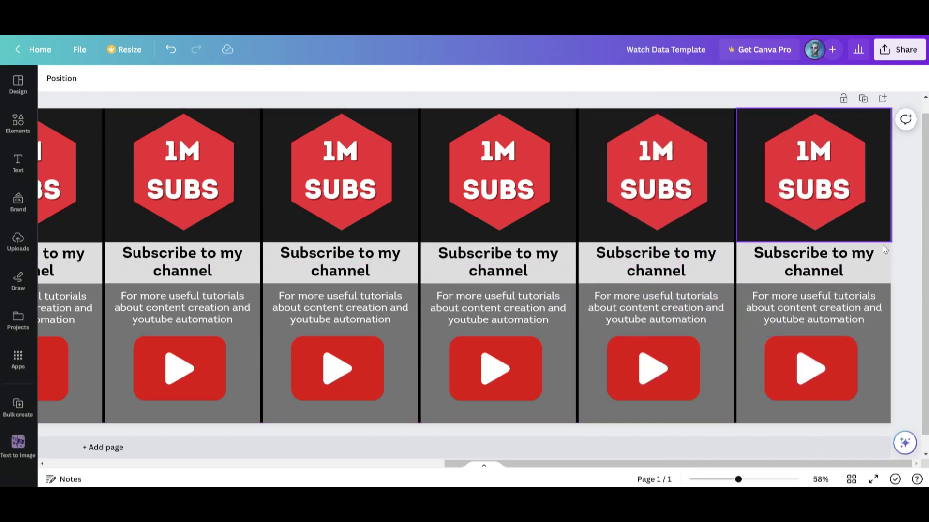
pyautogui.moveTo(749, 463); pyautogui.dragTo(202, 439)
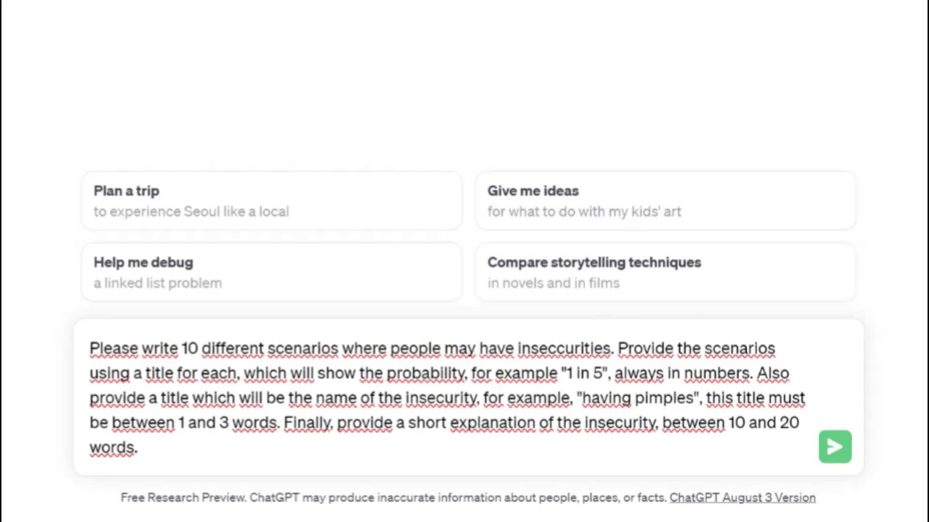
# Step: Submit the ChatGPT prompt for 10 insecurity scenarios with probabilities, titles and short explanations, and highlight the whole generated answer
pyautogui.moveTo(292, 448); pyautogui.dragTo(258, 397)
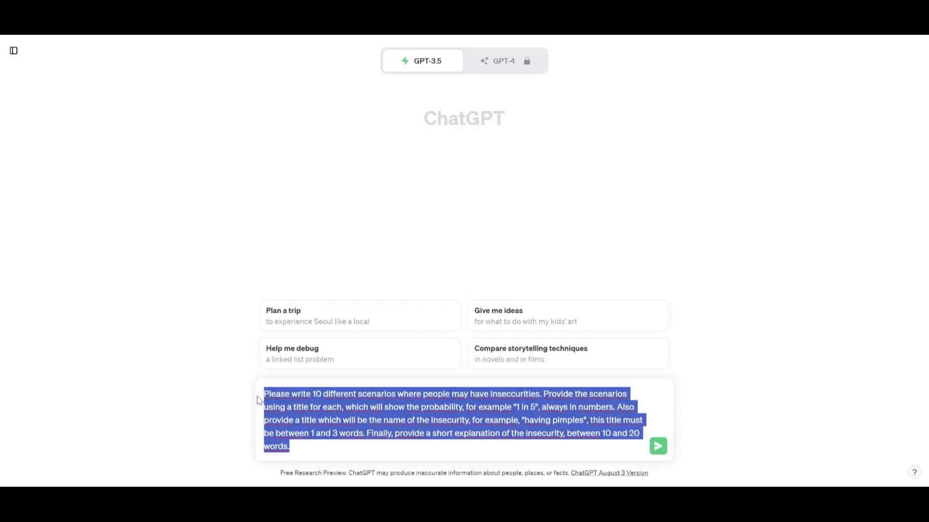
pyautogui.click(617, 458)
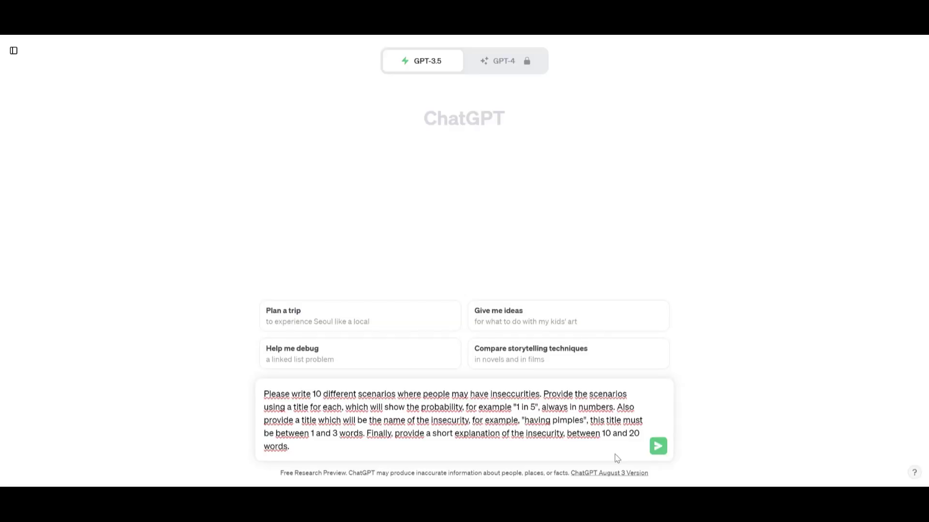
pyautogui.click(658, 448)
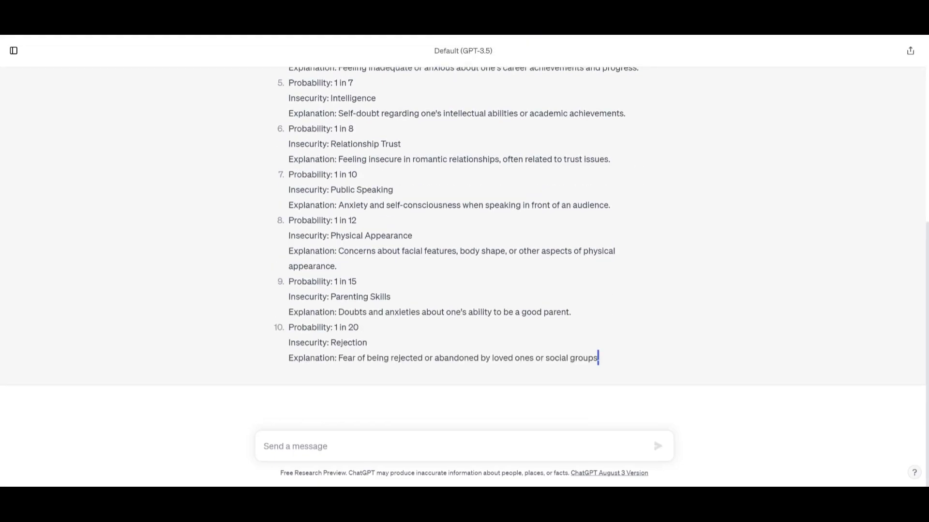
pyautogui.moveTo(598, 358); pyautogui.dragTo(282, 199)
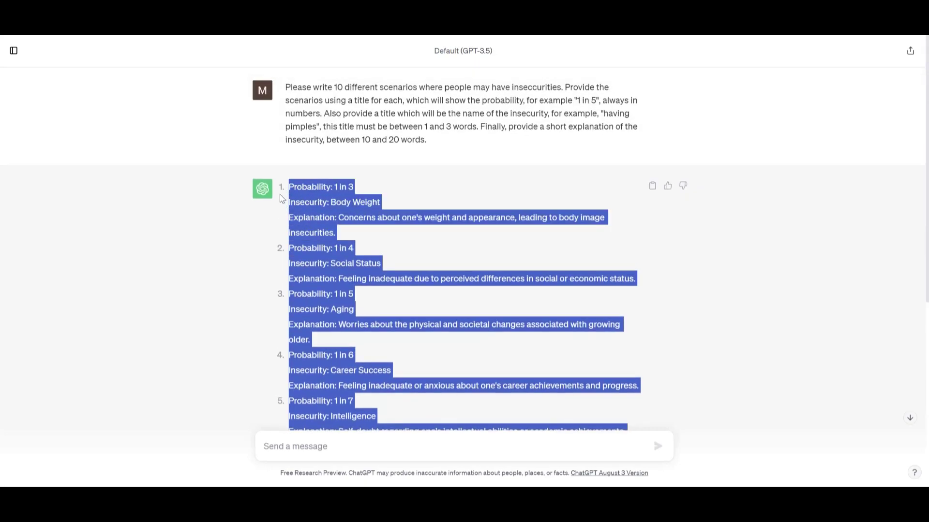
pyautogui.click(465, 243)
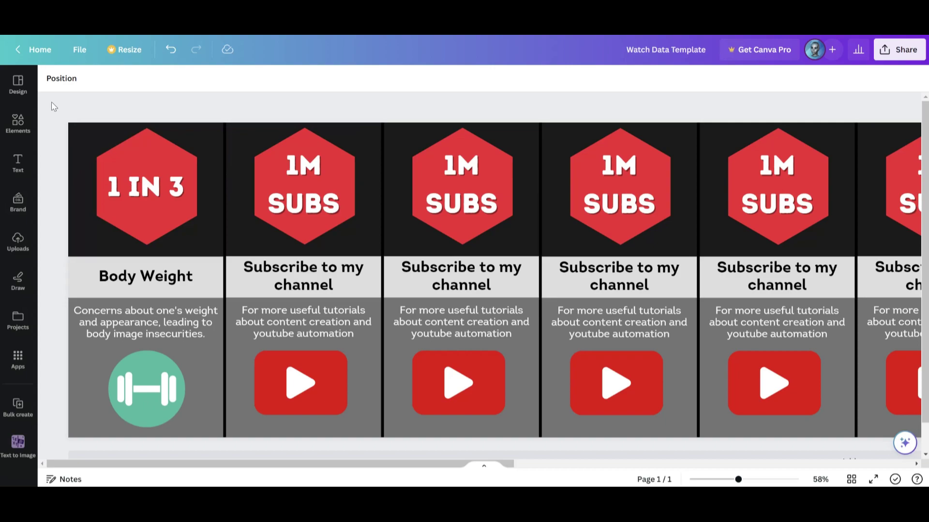
# Step: Switch to Canva and examine the elements of the first column, filled with the "1 in 3" Body Weight scenario
pyautogui.moveTo(54, 103); pyautogui.dragTo(218, 435)
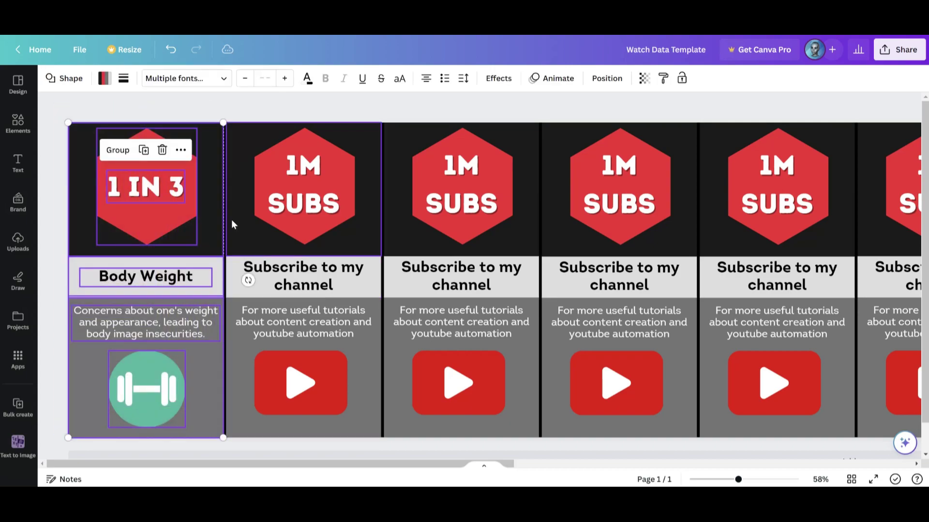
pyautogui.click(239, 109)
pyautogui.moveTo(432, 462); pyautogui.dragTo(361, 460)
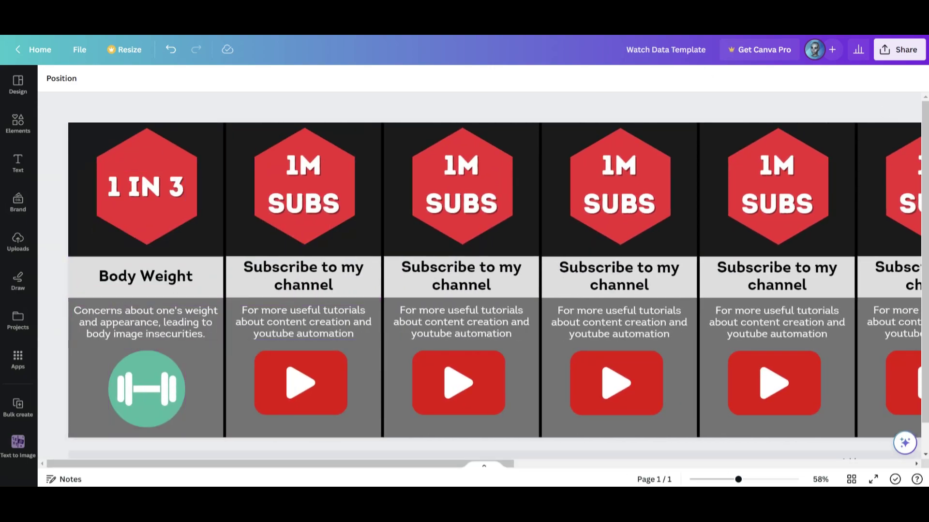
# Step: Open the download options for the Watch Data Template design
pyautogui.click(900, 49)
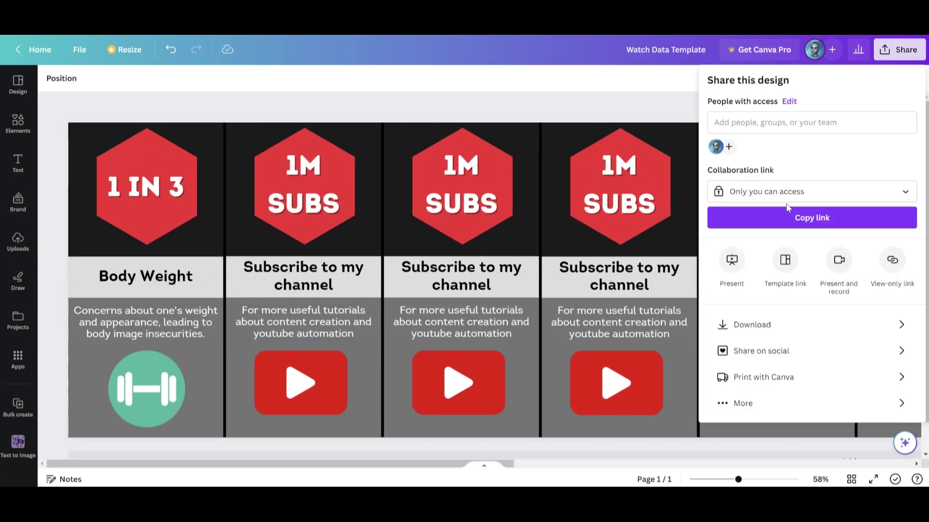
pyautogui.click(834, 329)
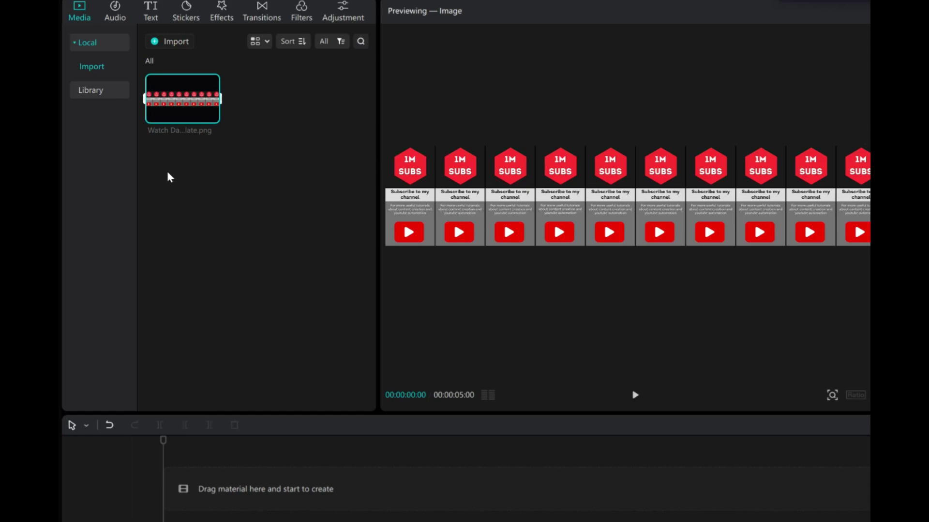
# Step: Switch to CapCut, place Watch Data Template.png at the start of the timeline and set its scale to 280%
pyautogui.moveTo(162, 105); pyautogui.dragTo(165, 495)
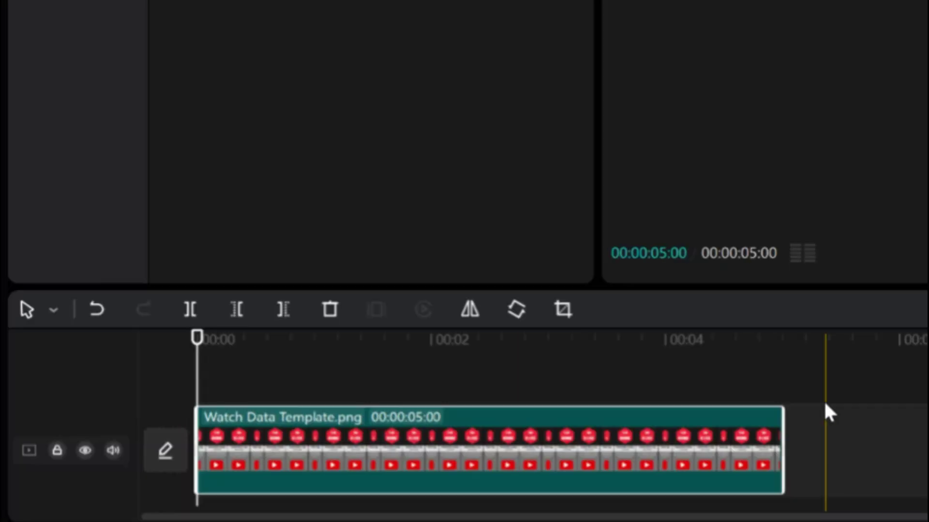
pyautogui.moveTo(780, 448); pyautogui.dragTo(799, 437)
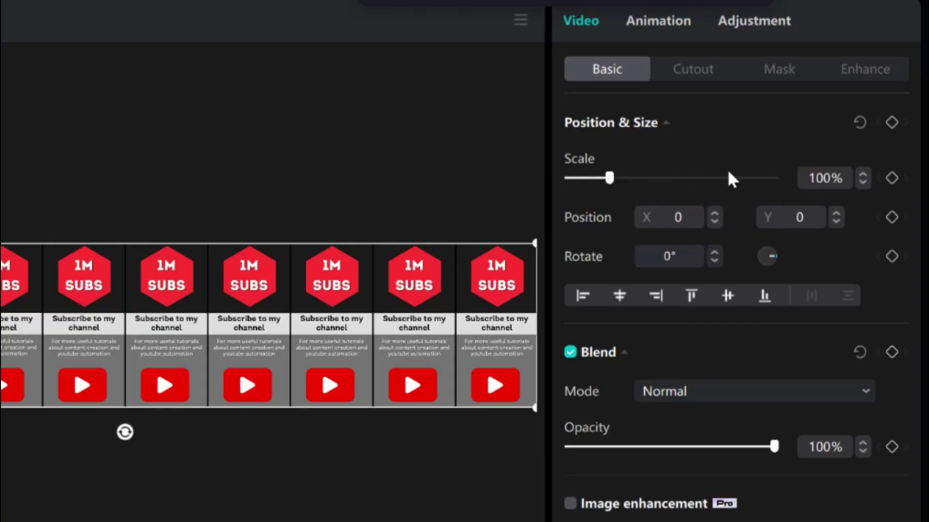
pyautogui.click(830, 178)
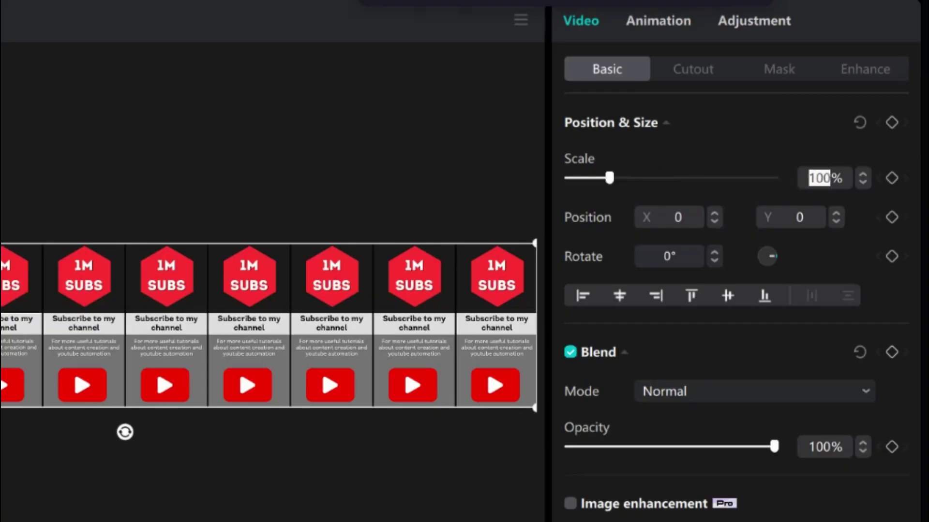
pyautogui.write('28')
pyautogui.press('Return')
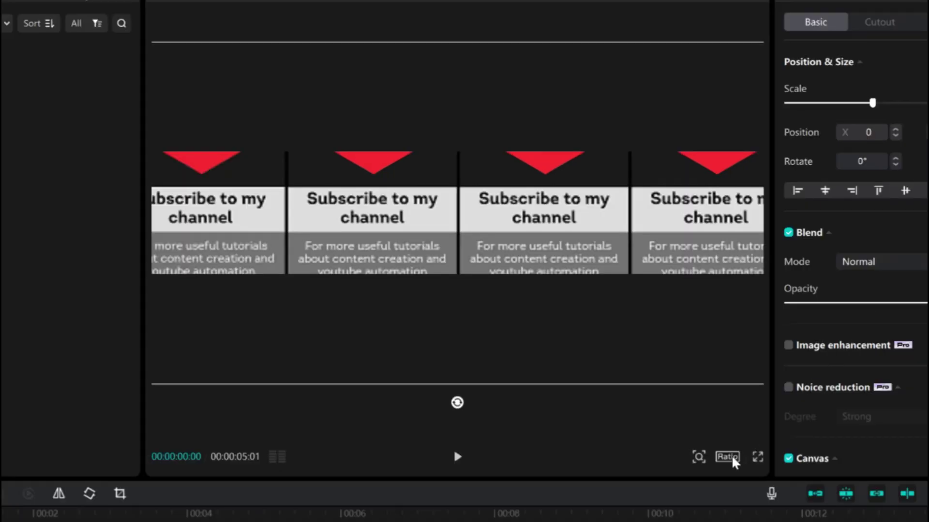
# Step: Set the video's aspect ratio to 16:9
pyautogui.click(732, 459)
pyautogui.click(768, 397)
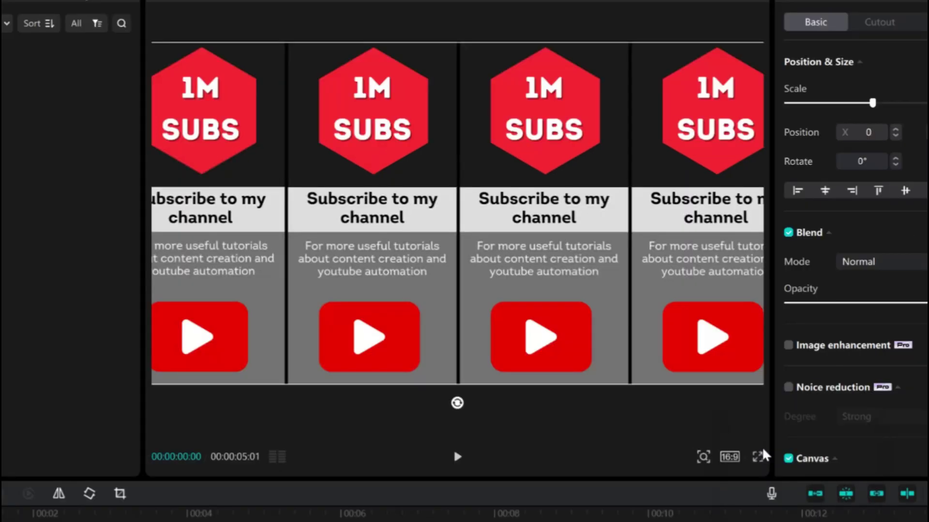
pyautogui.click(707, 430)
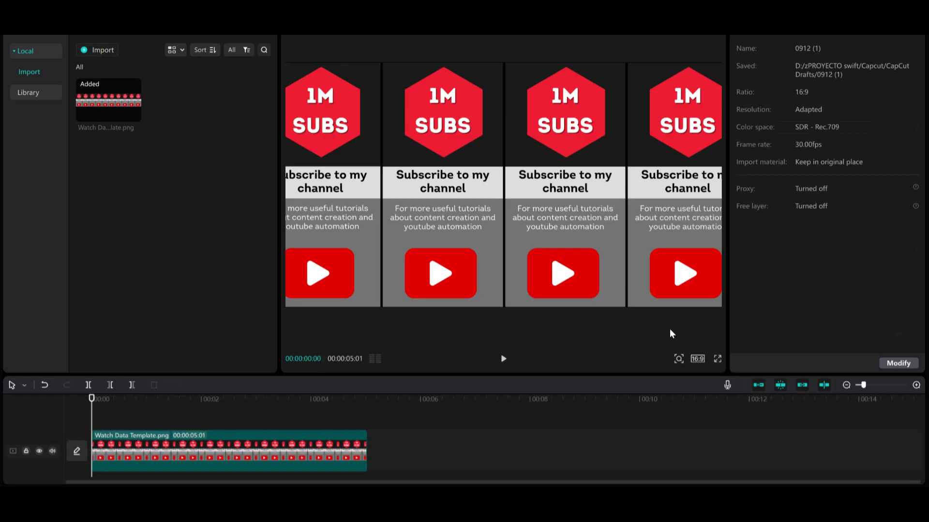
# Step: Lengthen the template image clip on the timeline to 30 seconds
pyautogui.click(341, 441)
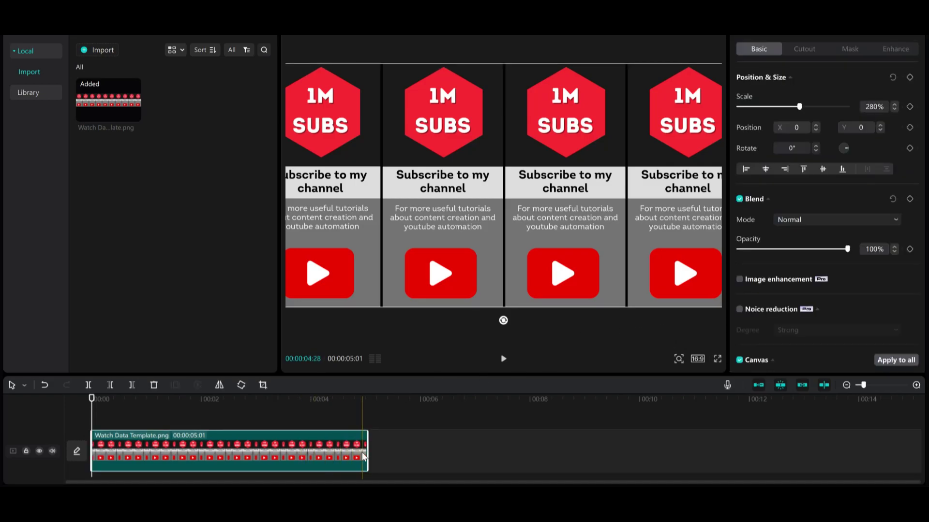
pyautogui.moveTo(365, 448); pyautogui.dragTo(803, 442)
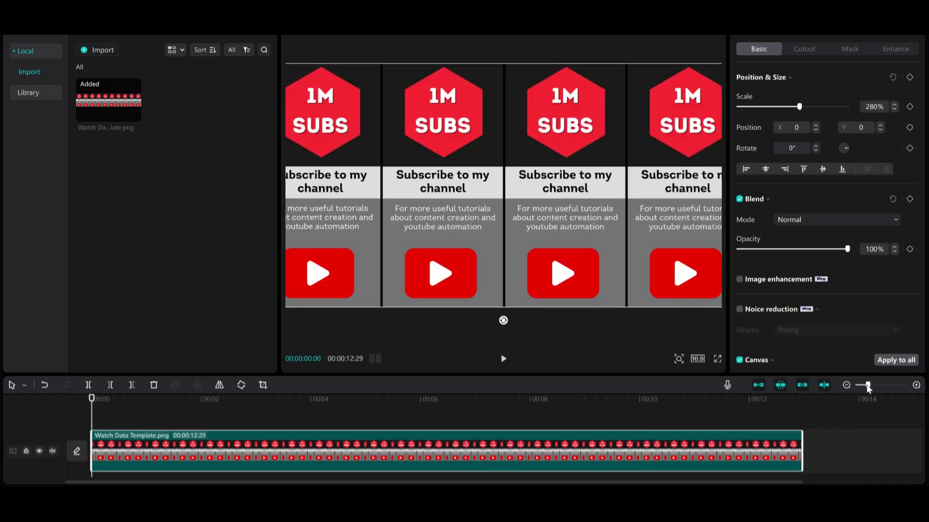
pyautogui.moveTo(867, 386); pyautogui.dragTo(864, 385)
pyautogui.moveTo(608, 449); pyautogui.dragTo(863, 424)
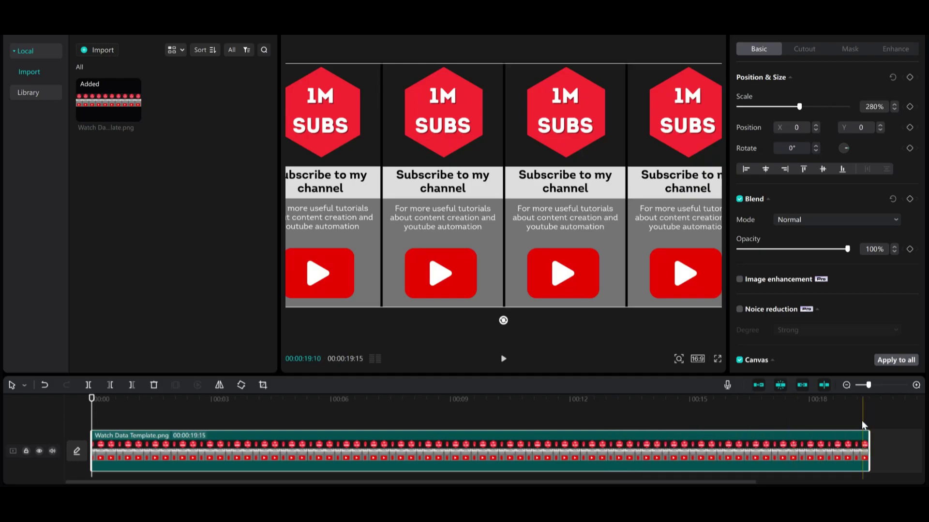
pyautogui.moveTo(871, 388); pyautogui.dragTo(862, 386)
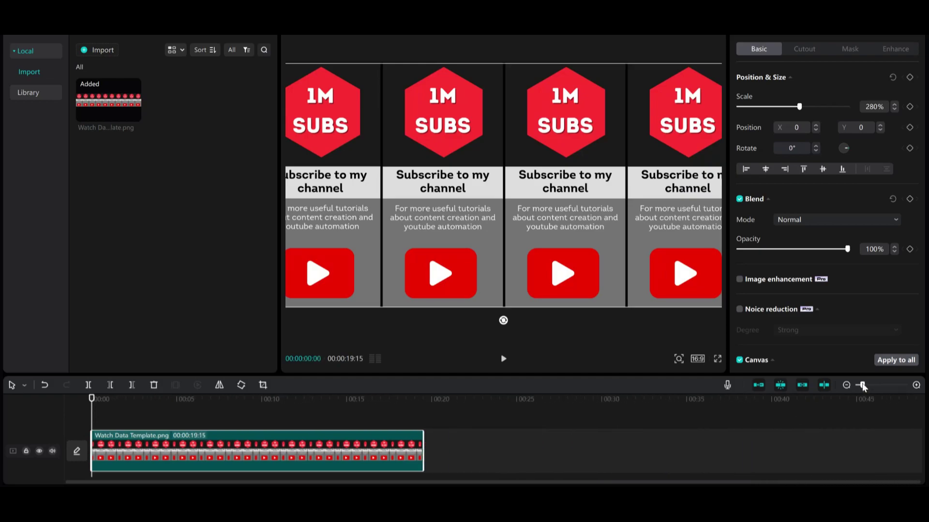
pyautogui.moveTo(424, 450); pyautogui.dragTo(601, 439)
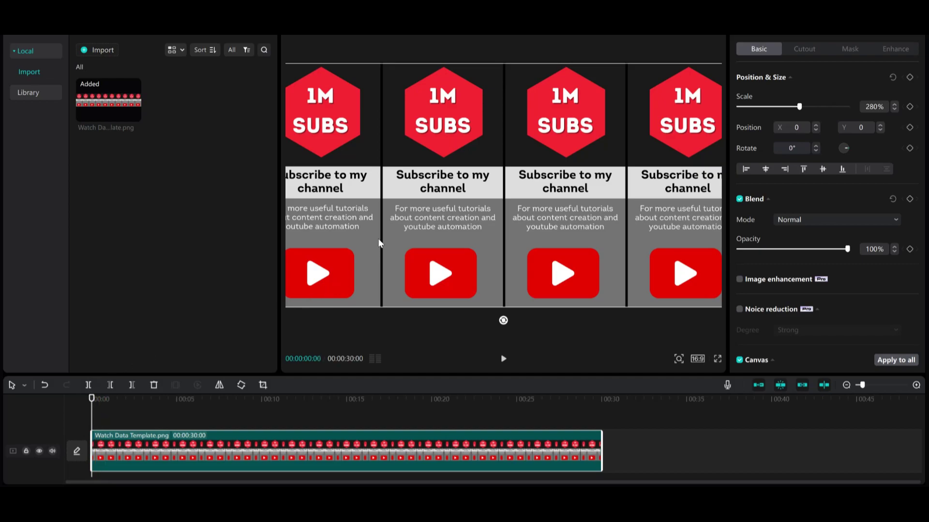
# Step: Move the image horizontally to X 3456, Y 0 so its first column leads the frame, and add a position keyframe at 0 seconds
pyautogui.moveTo(370, 216); pyautogui.dragTo(506, 218)
pyautogui.moveTo(407, 215)
pyautogui.mouseDown()
pyautogui.moveTo(547, 220)
pyautogui.moveTo(393, 224)
pyautogui.mouseUp()
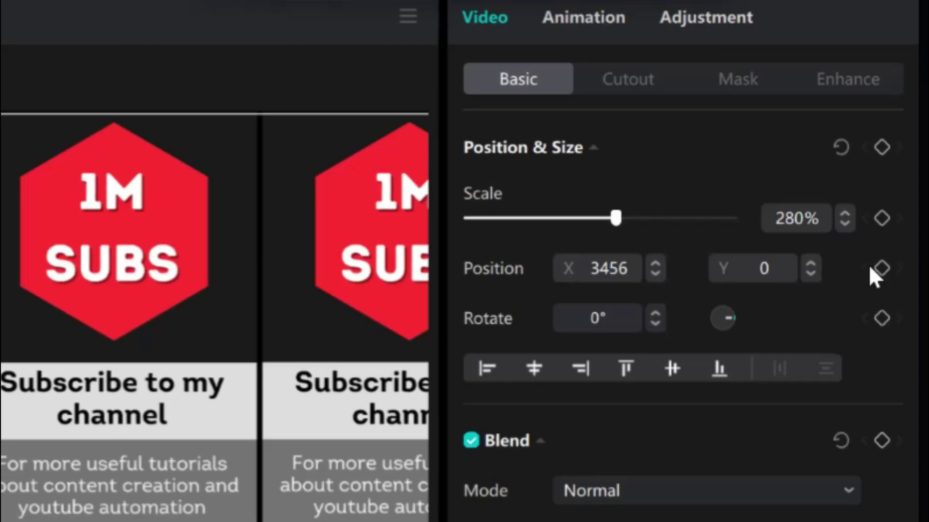
pyautogui.click(909, 127)
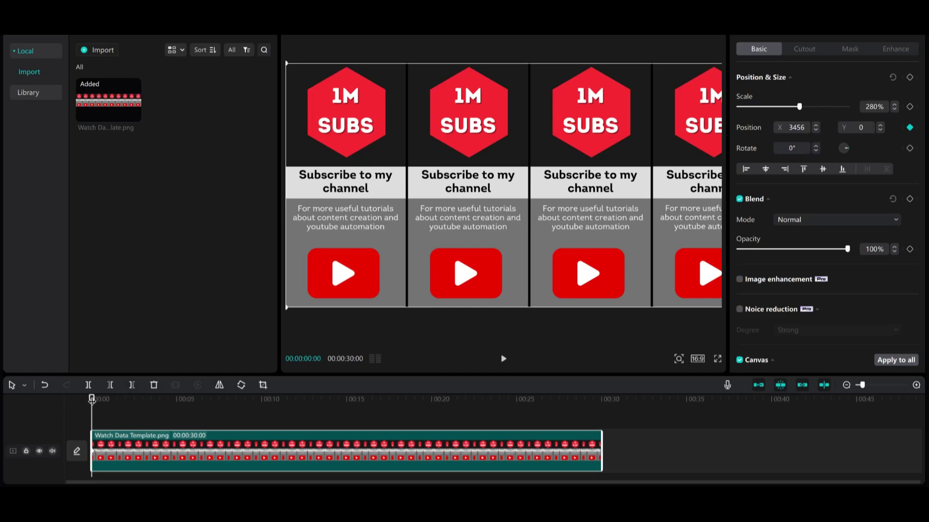
# Step: At 30 seconds, move the image to X -3456, Y 0 to end on its last column, and return the playhead to the start
pyautogui.moveTo(92, 400); pyautogui.dragTo(601, 400)
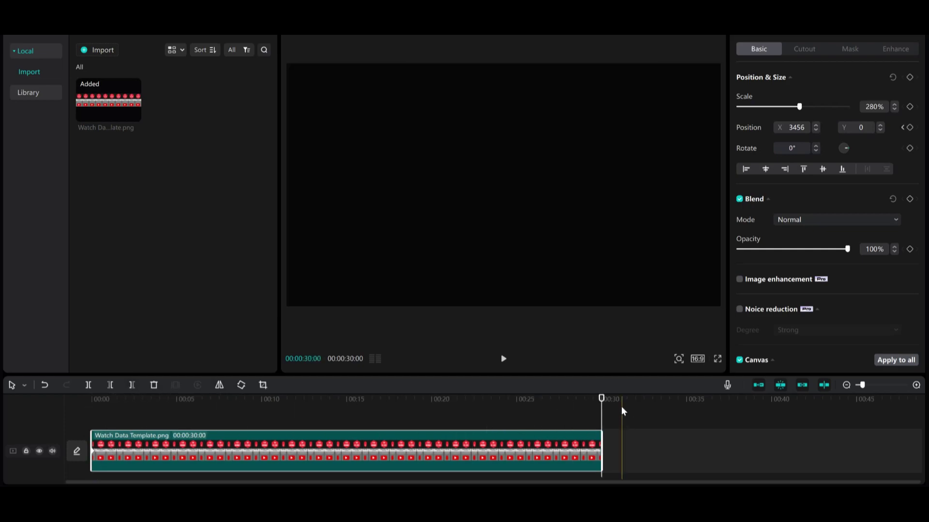
pyautogui.moveTo(684, 216)
pyautogui.mouseDown()
pyautogui.moveTo(525, 211)
pyautogui.moveTo(562, 208)
pyautogui.moveTo(537, 213)
pyautogui.mouseUp()
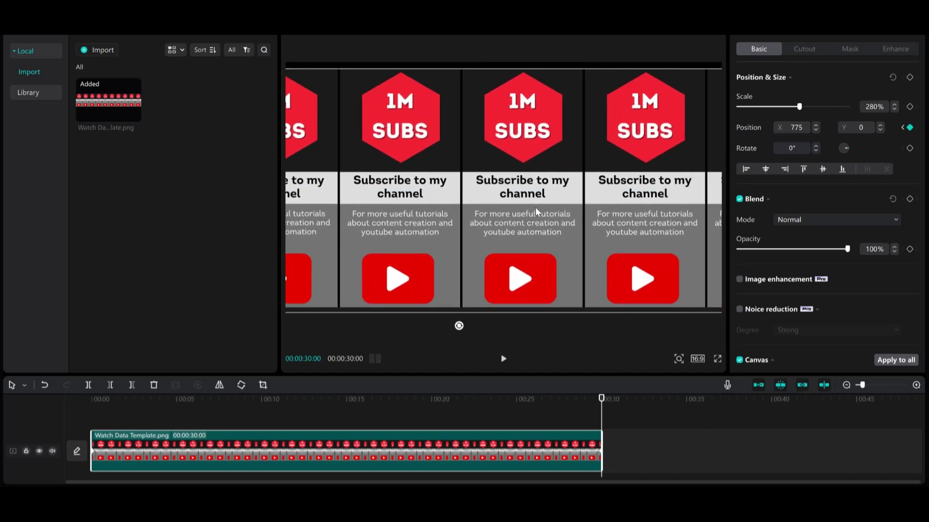
pyautogui.moveTo(644, 210); pyautogui.dragTo(543, 197)
pyautogui.moveTo(612, 200); pyautogui.dragTo(596, 197)
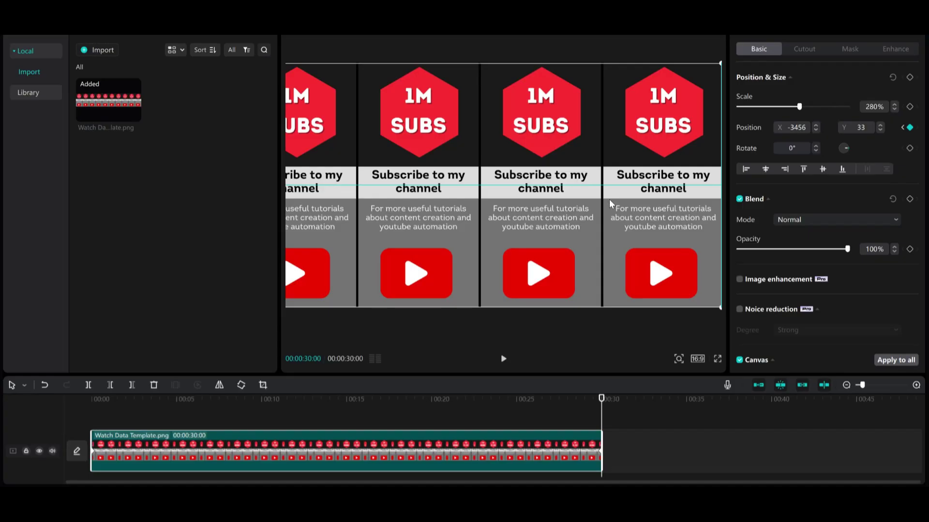
pyautogui.moveTo(609, 203); pyautogui.dragTo(612, 199)
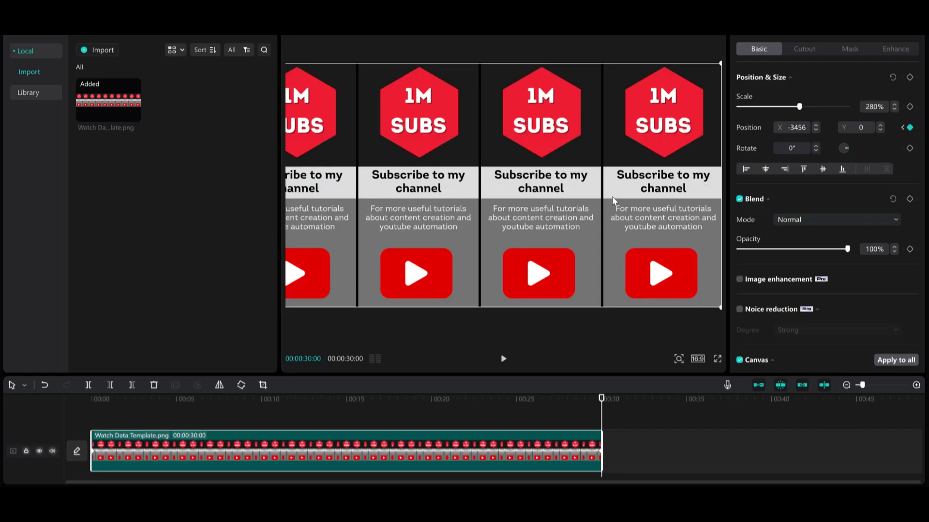
pyautogui.moveTo(587, 398); pyautogui.dragTo(65, 390)
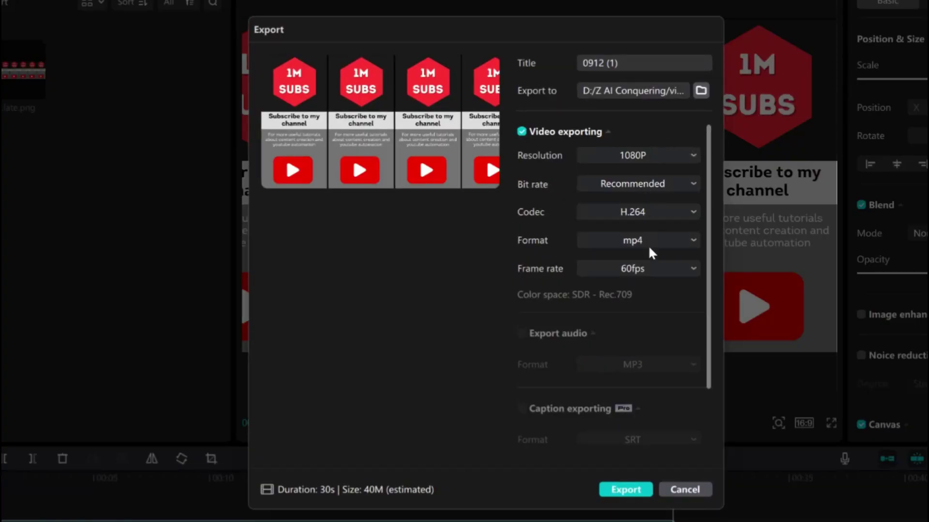
# Step: Set the video export to 60fps frame rate and 1080P resolution
pyautogui.click(651, 271)
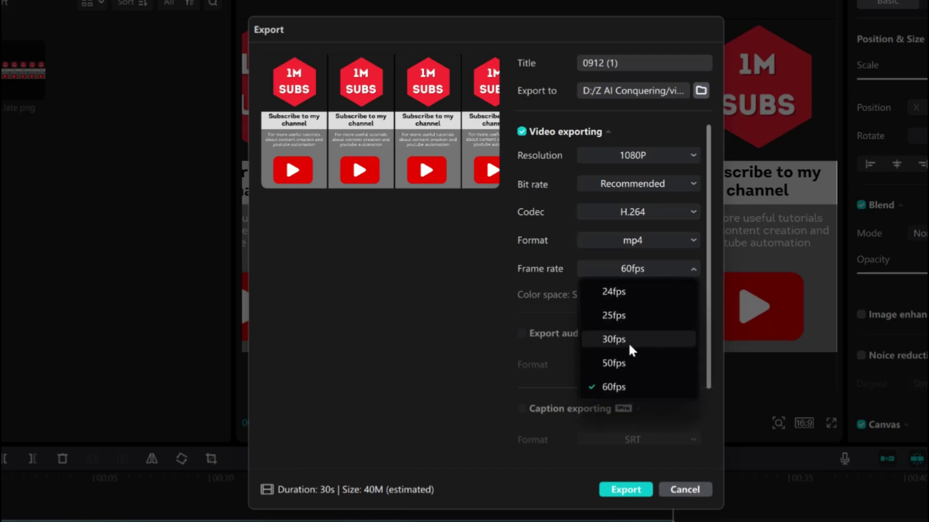
pyautogui.click(615, 389)
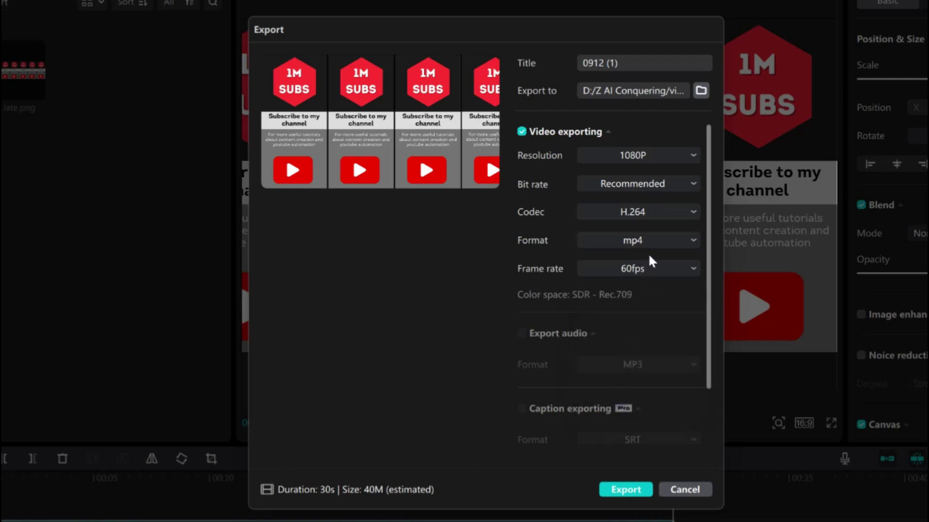
pyautogui.click(660, 156)
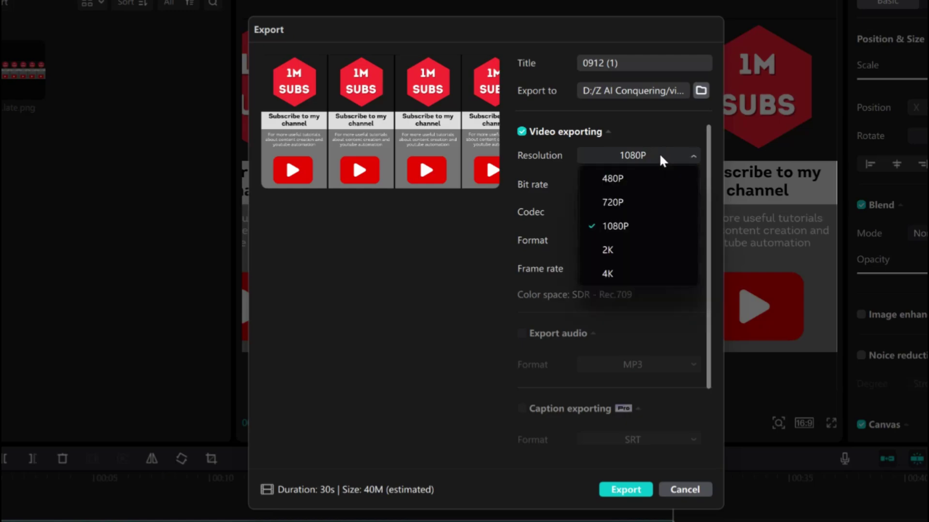
pyautogui.click(616, 278)
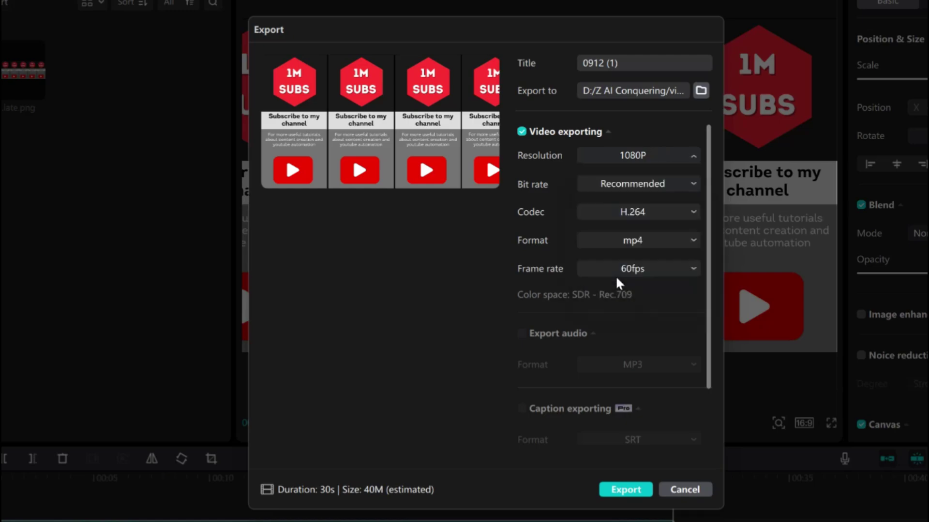
pyautogui.click(639, 157)
pyautogui.click(633, 225)
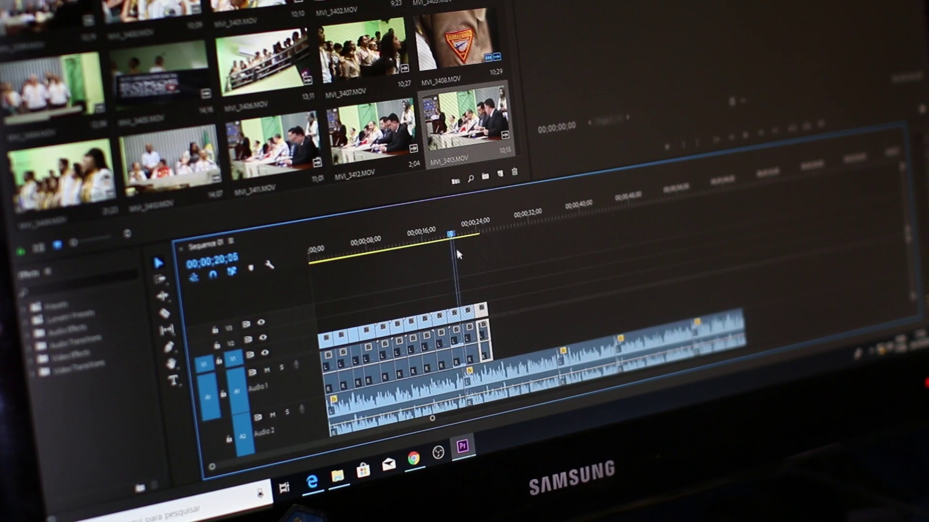
pyautogui.moveTo(457, 250); pyautogui.dragTo(459, 256)
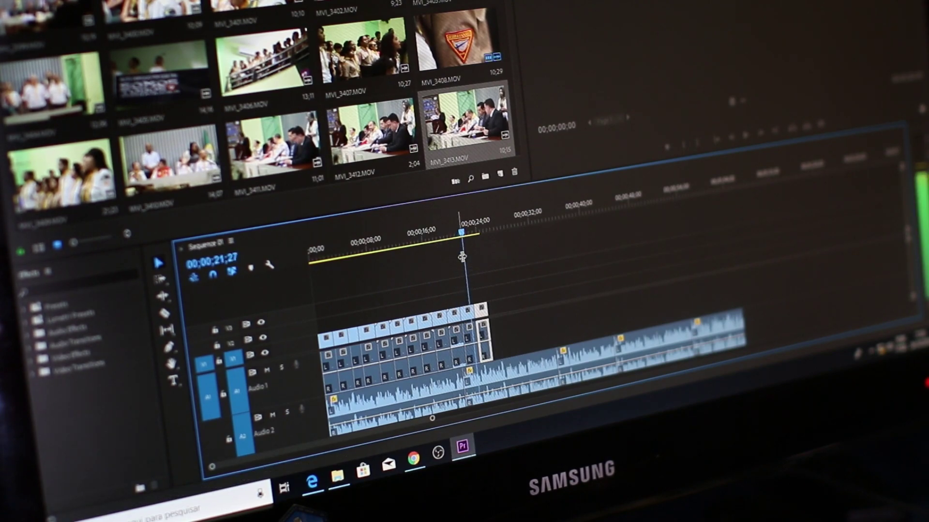